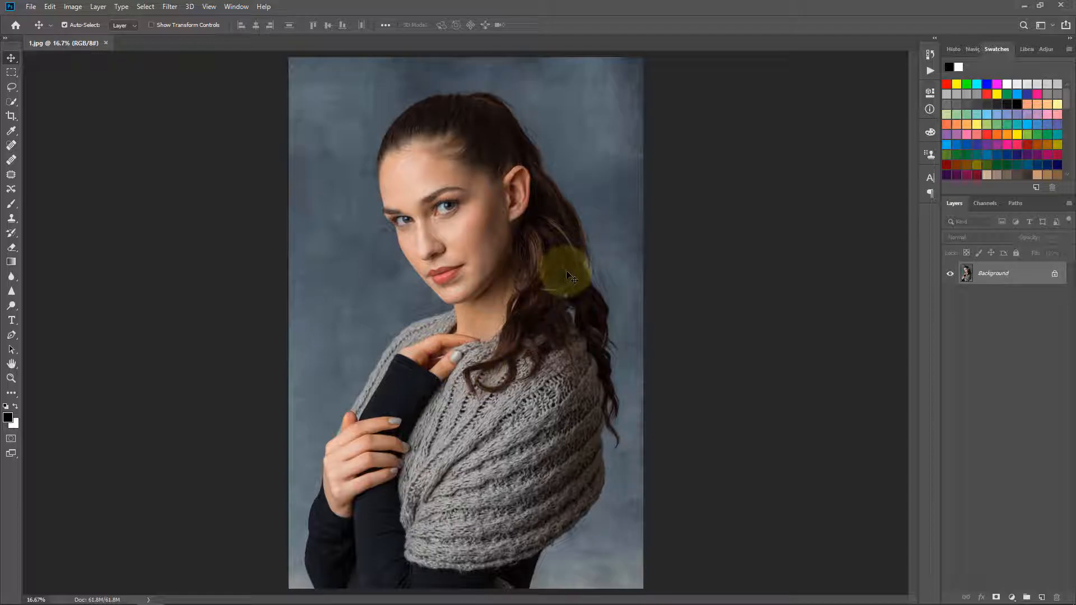
Duplicate the Background layer and make the Background copy the active layer
left_click_drag(1021, 274, 1040, 593)
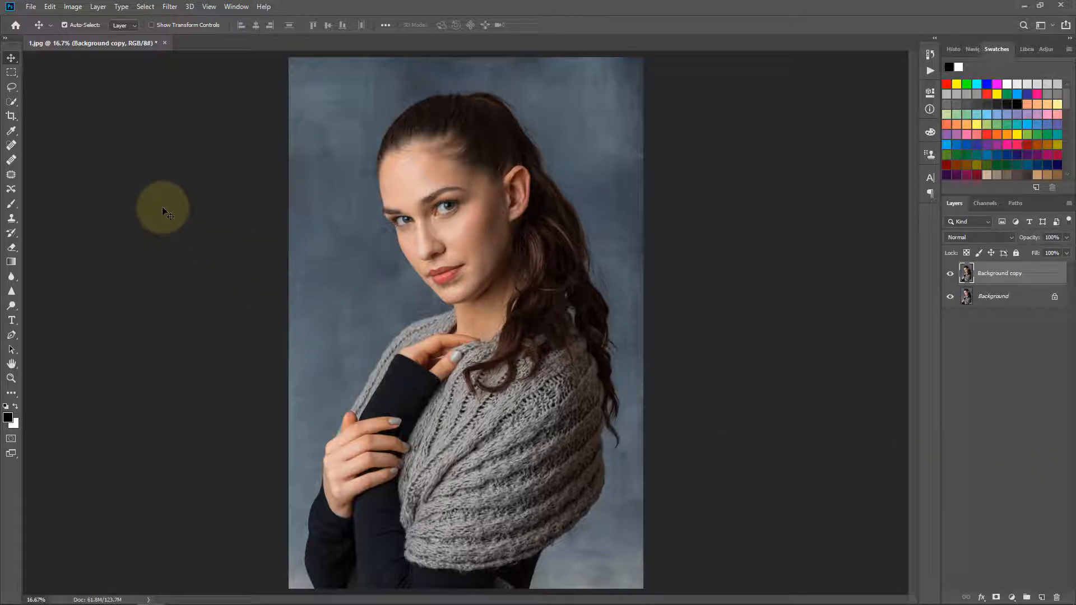
left_click(453, 206, "ctrl")
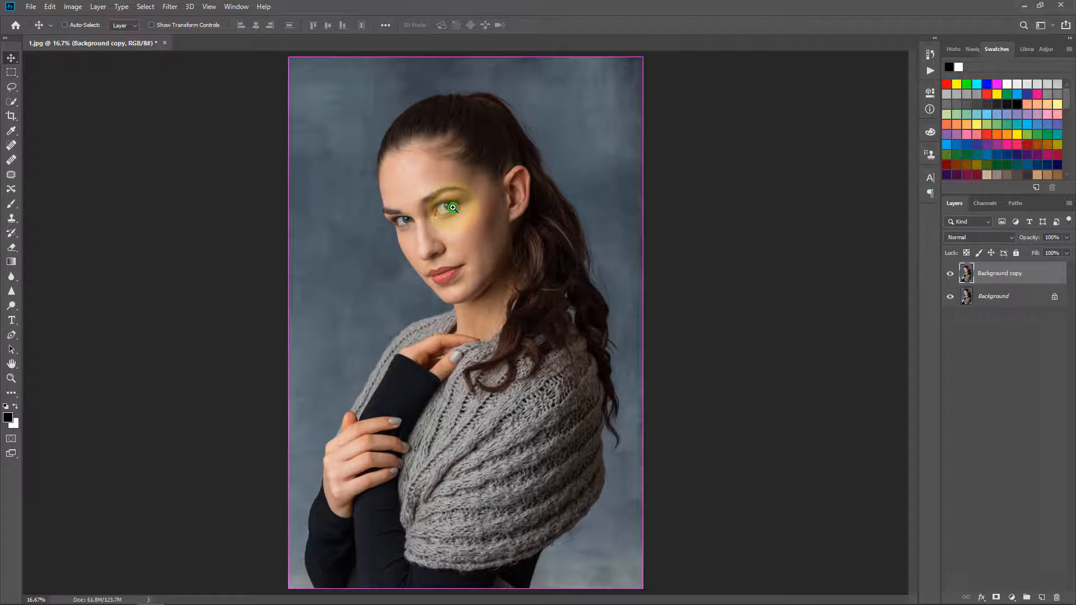
left_click(528, 259, "ctrl")
left_click_drag(481, 269, 464, 335)
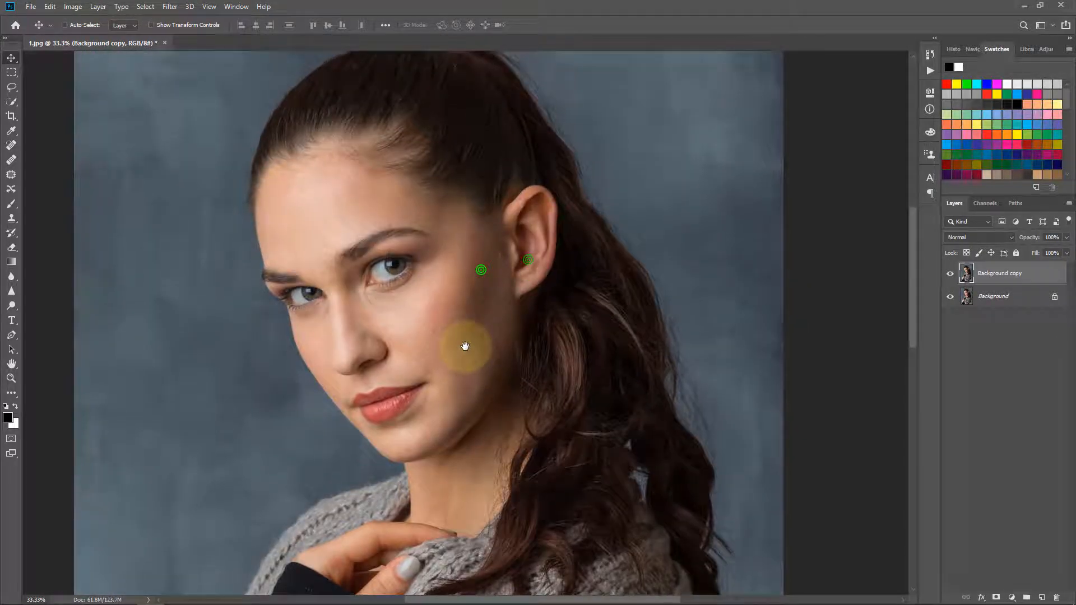
left_click(1023, 278)
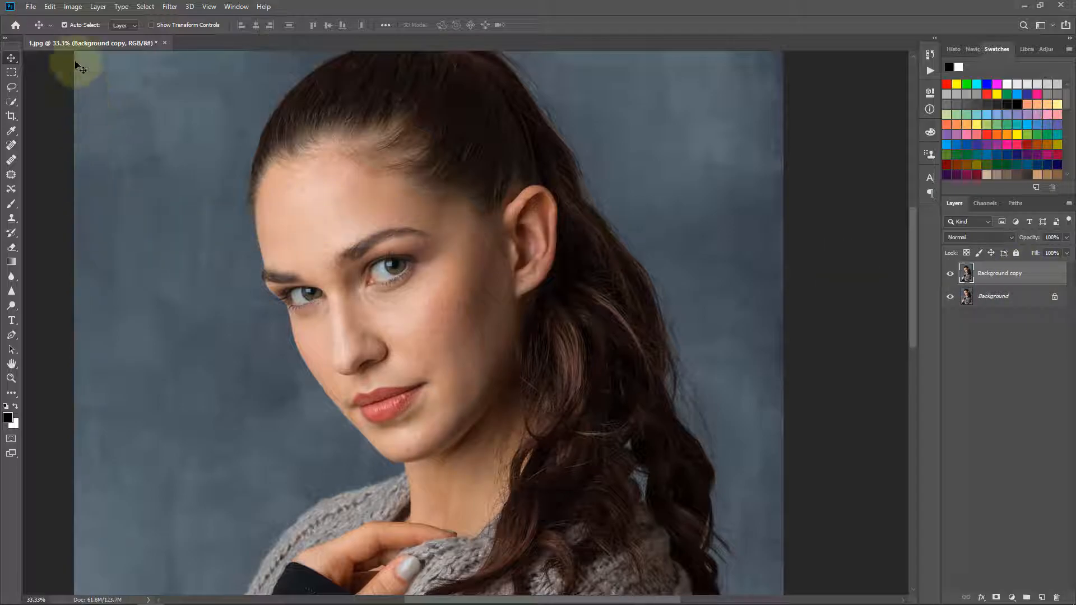
Invert the colours of the Background copy layer and set its blend mode to Vivid Light
left_click(73, 7)
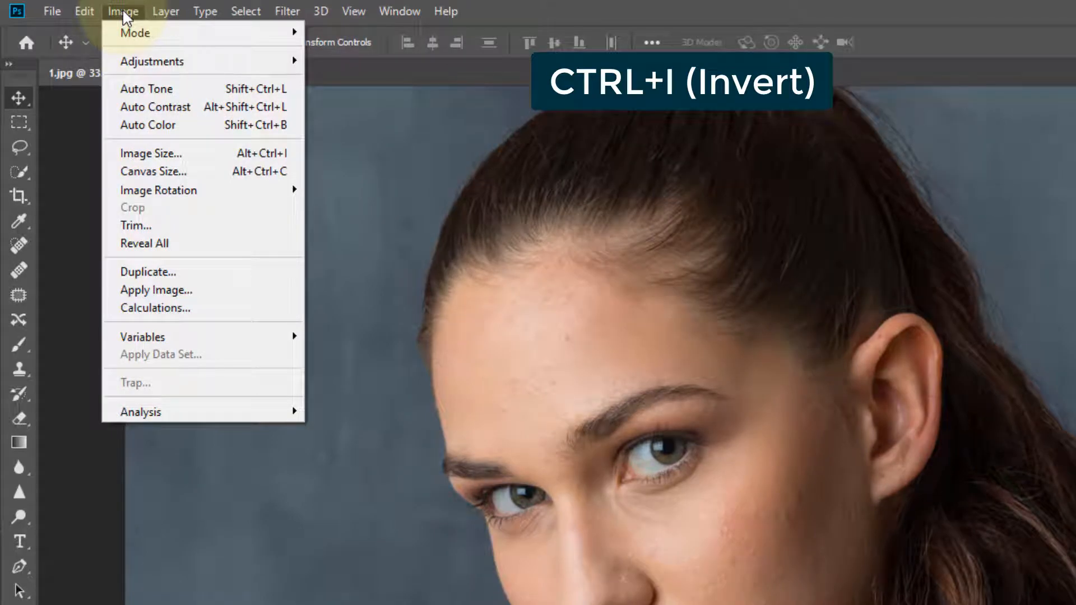
left_click(136, 53)
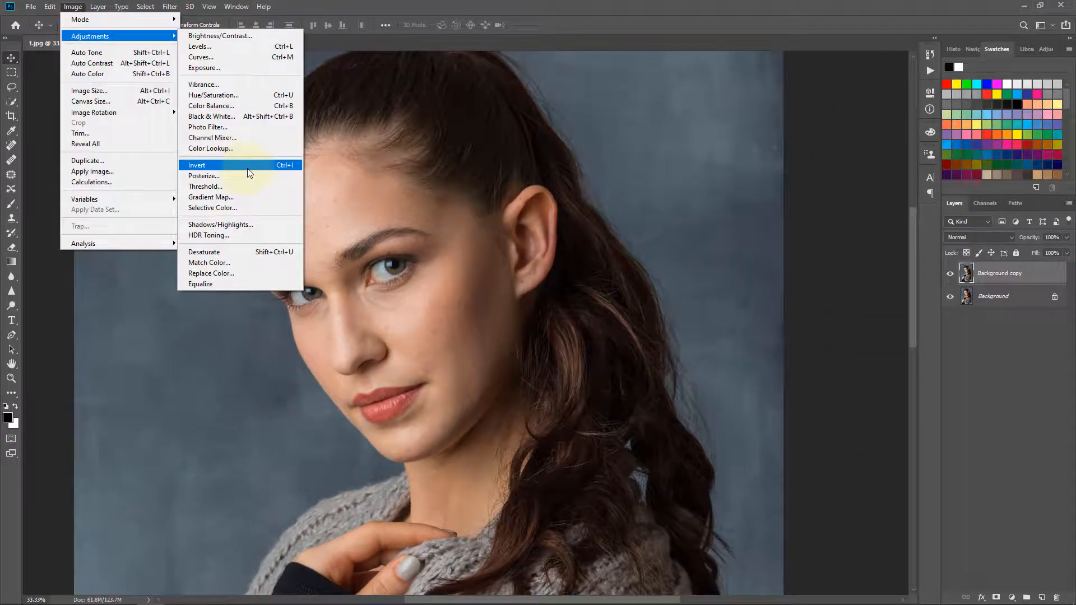
left_click(418, 281)
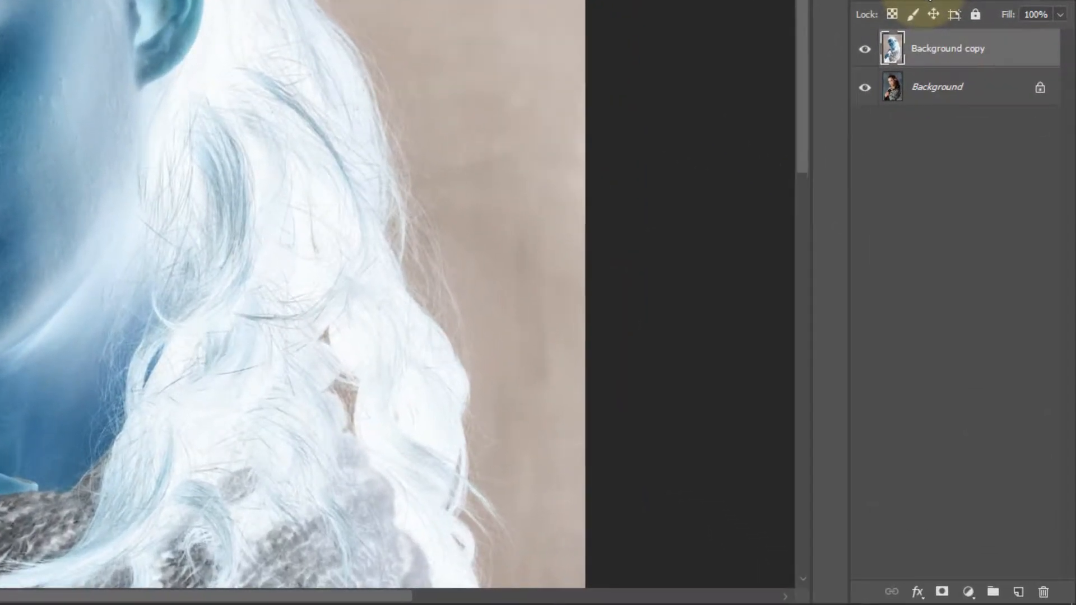
left_click(962, 156)
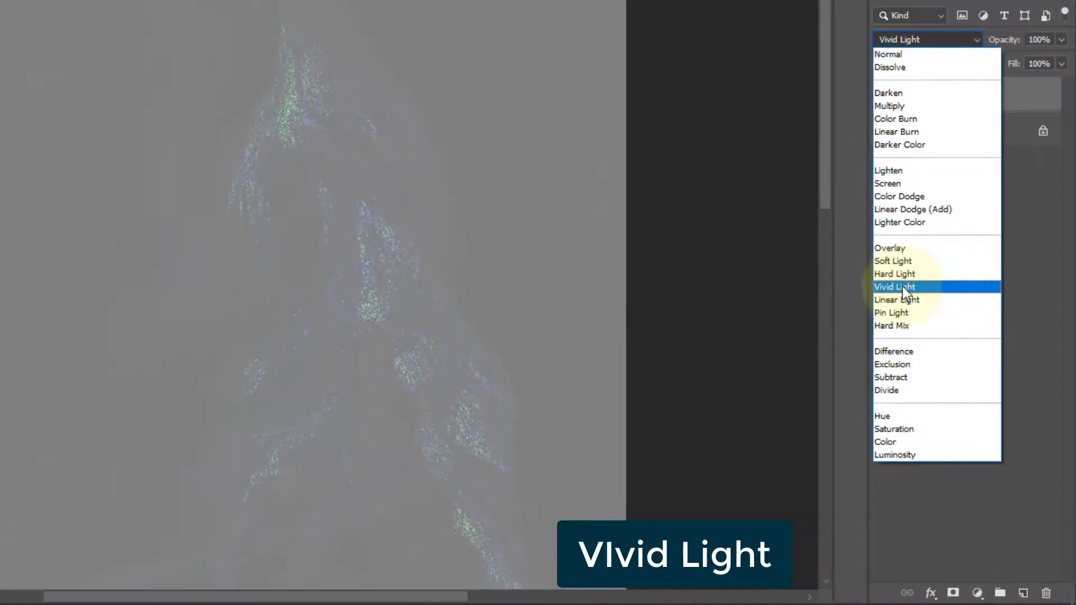
left_click(903, 287)
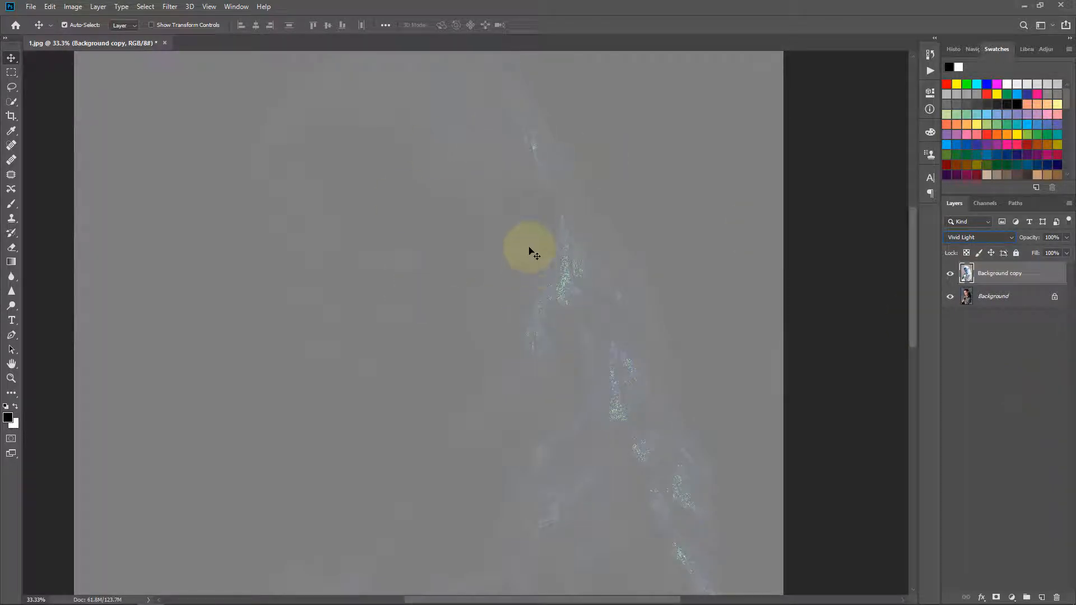
scroll(521, 202, "down", 1)
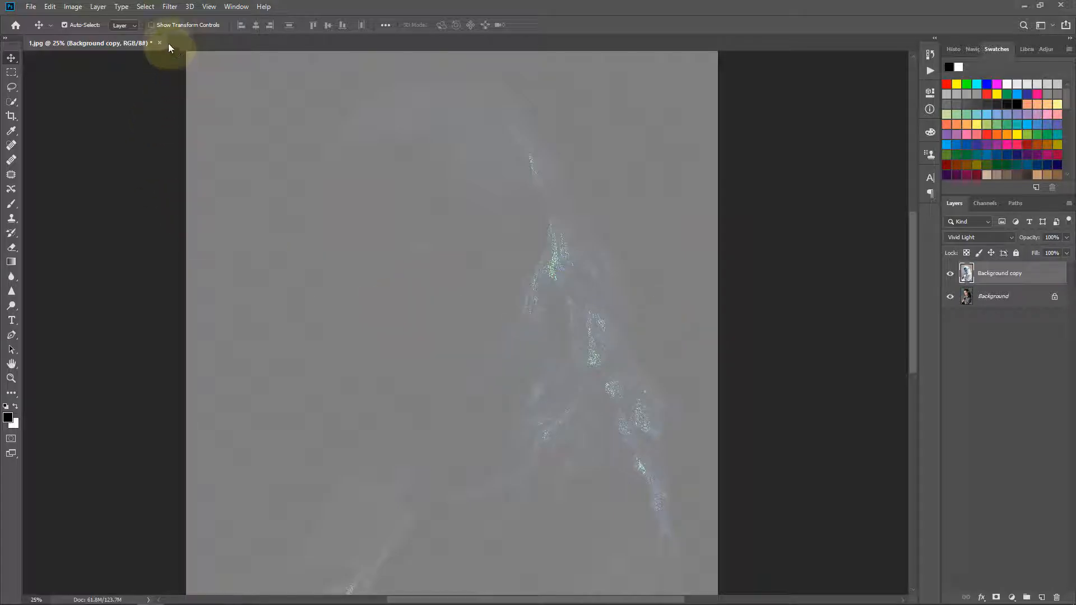
Apply a High Pass filter with a radius of 20.1 pixels to the Background copy layer
left_click(170, 7)
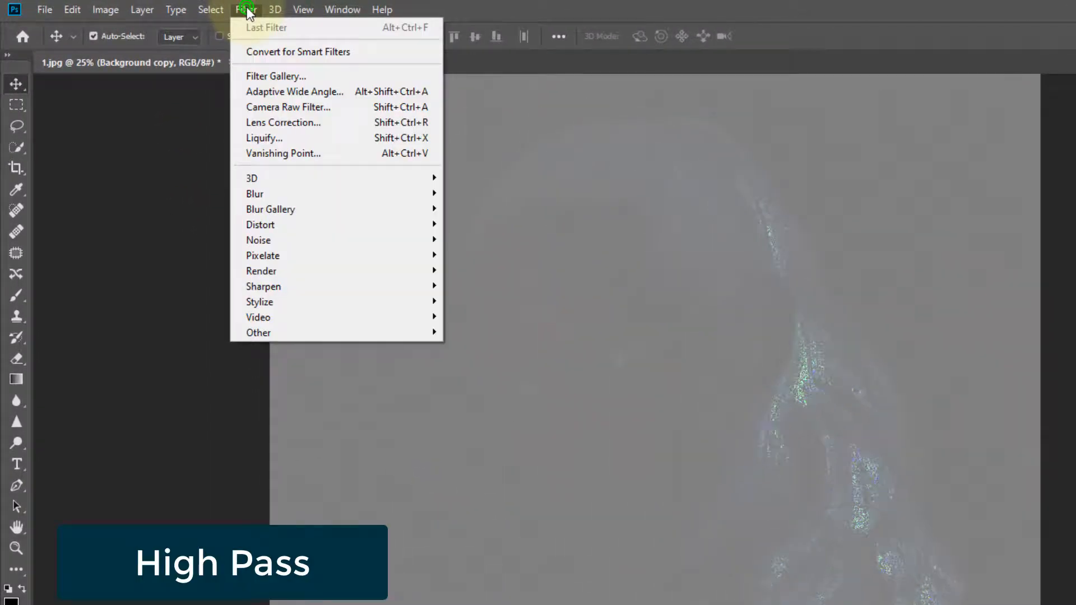
left_click(297, 334)
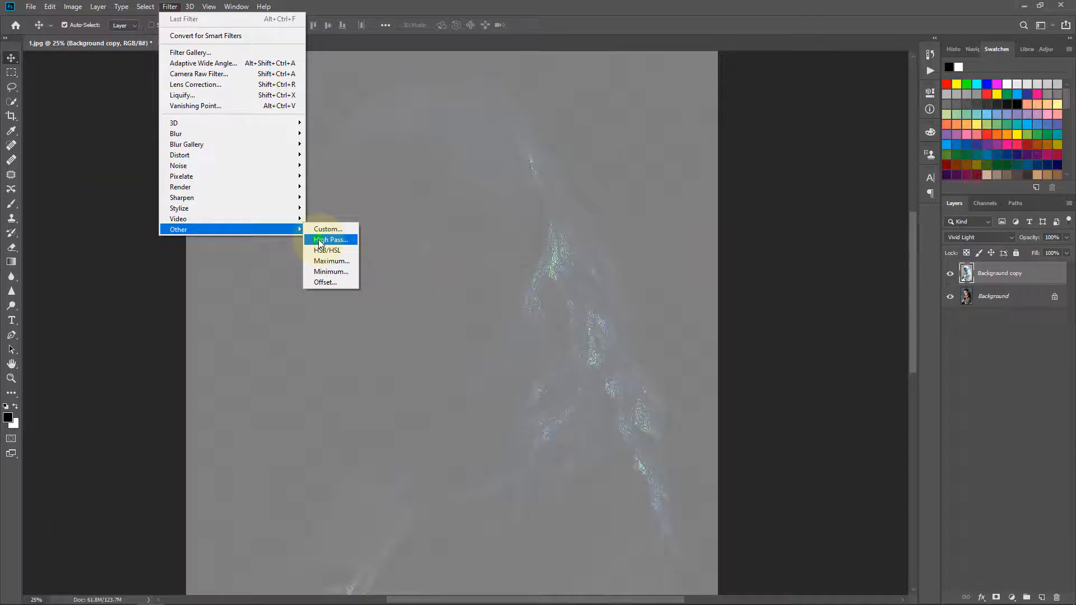
left_click(449, 324)
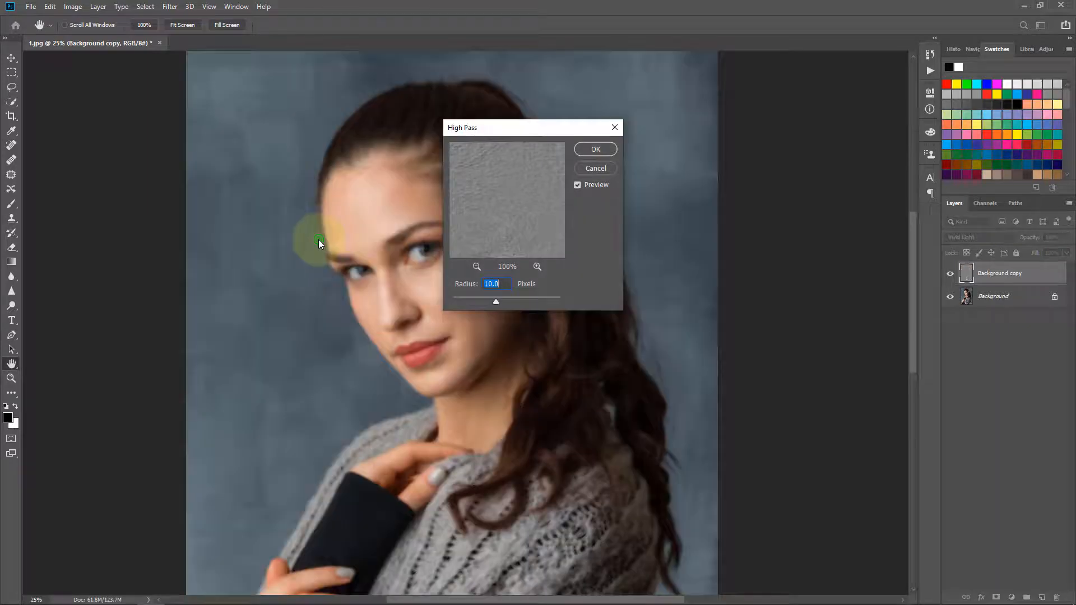
left_click_drag(543, 130, 738, 129)
left_click(546, 330)
scroll(488, 378, "up", 1)
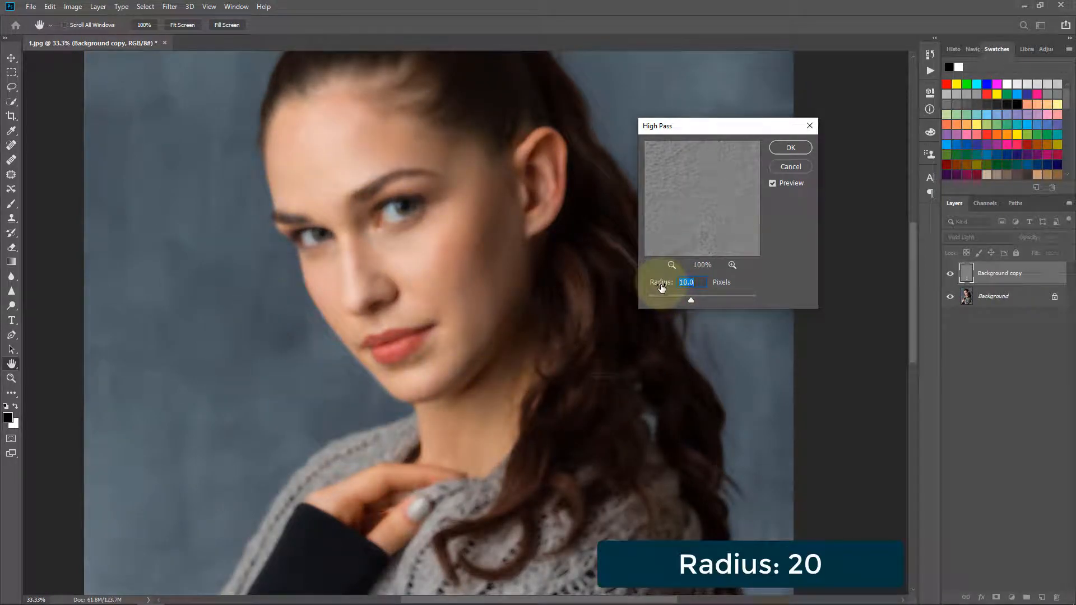
left_click_drag(661, 287, 666, 286)
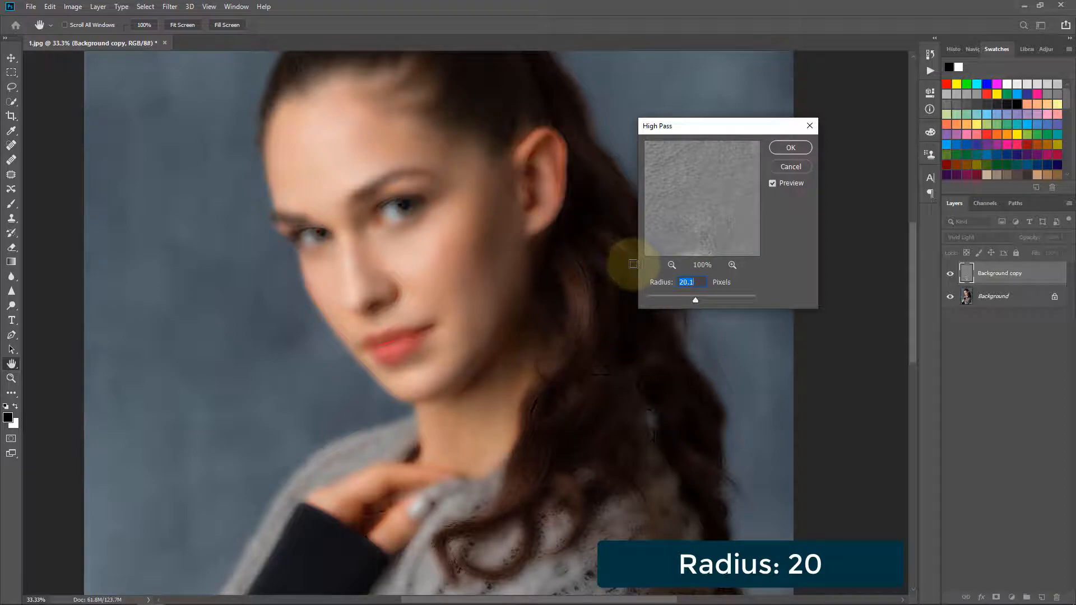
left_click(796, 148)
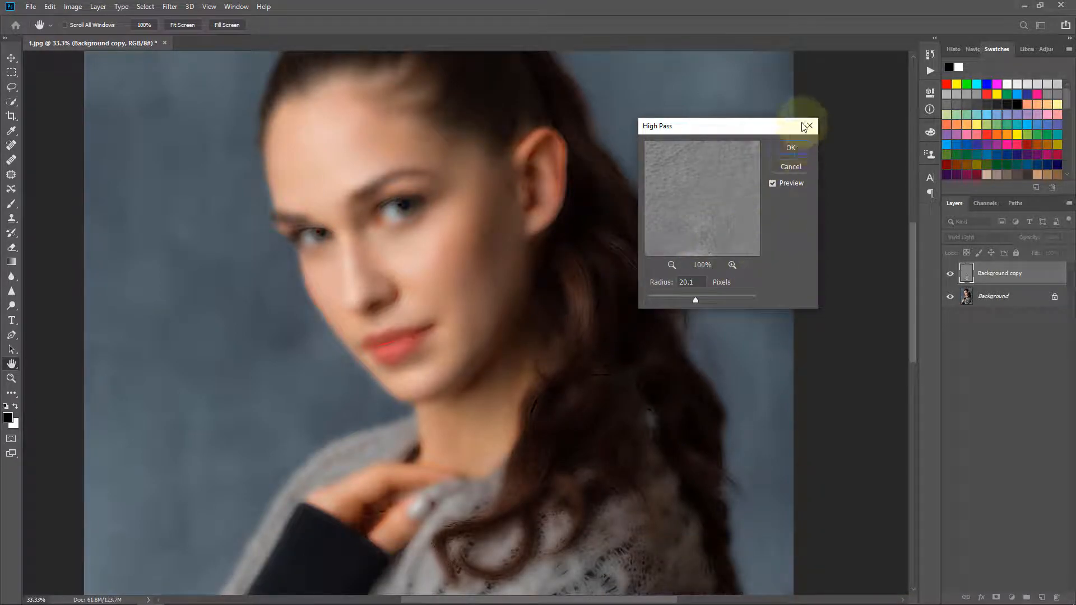
left_click(797, 147)
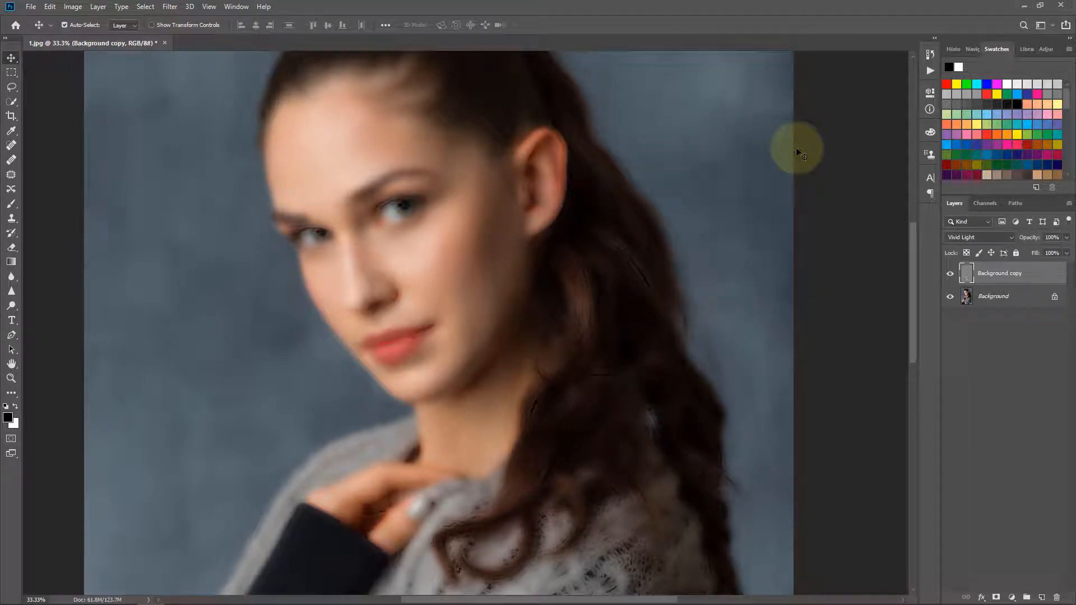
Apply a Gaussian Blur with a radius of 2.7 pixels to the Background copy layer
left_click_drag(488, 289, 486, 292)
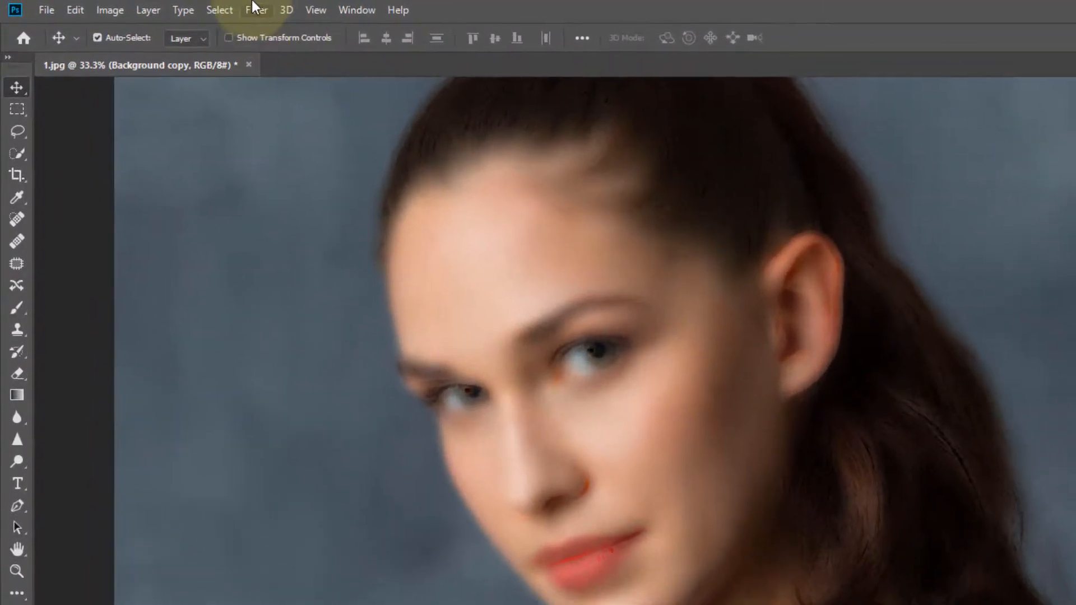
left_click(169, 7)
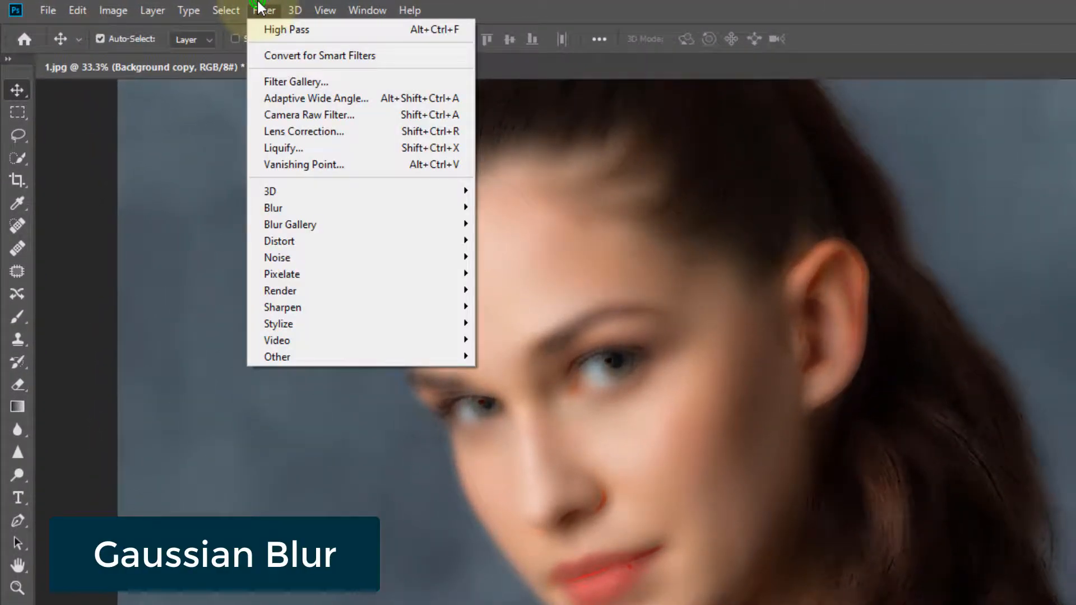
left_click(270, 210)
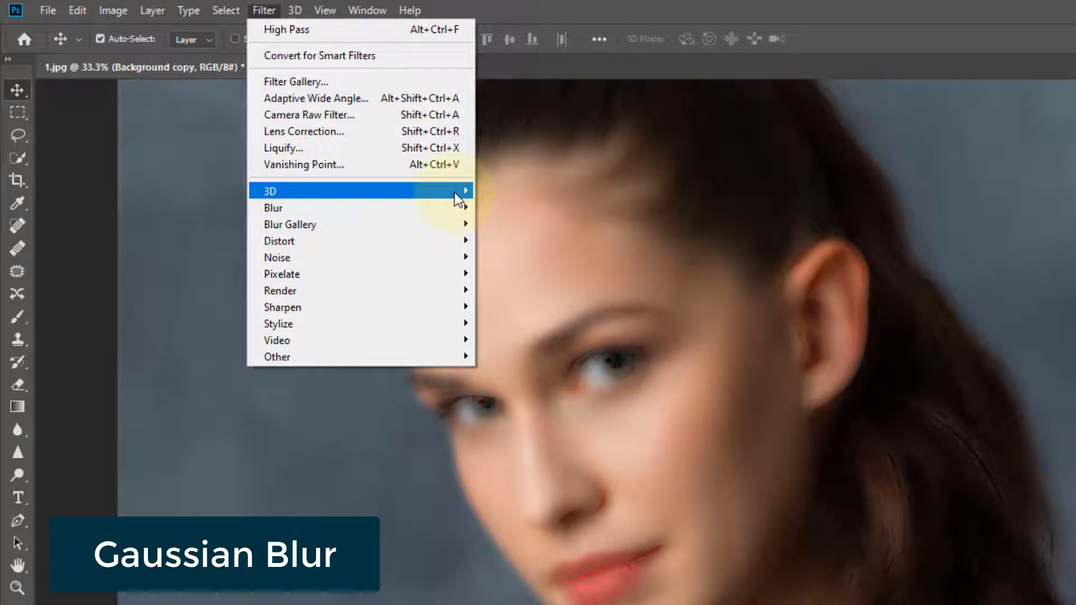
left_click(455, 210)
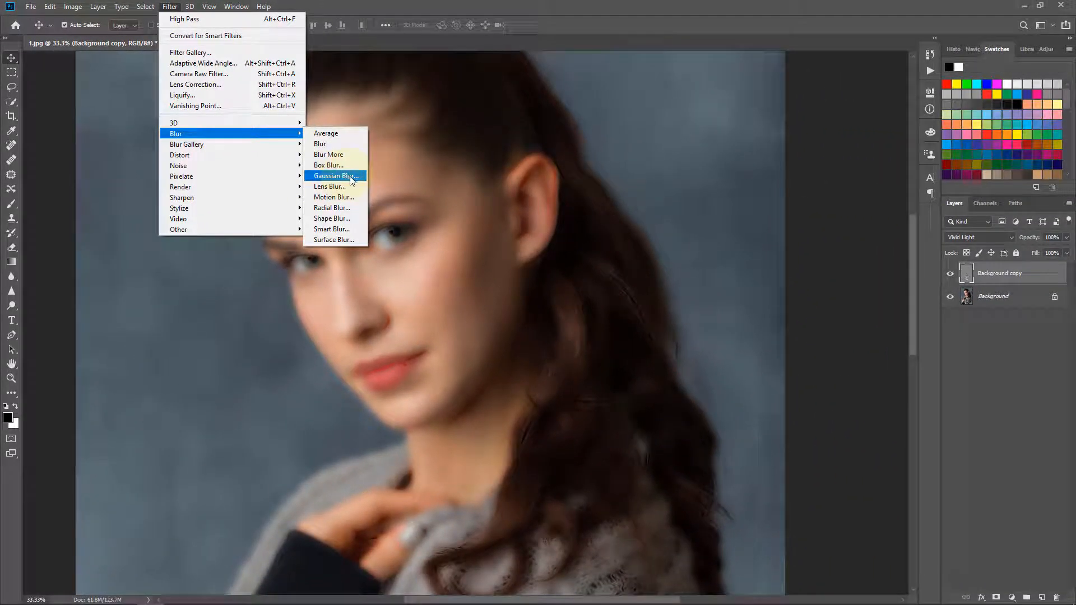
left_click(351, 178)
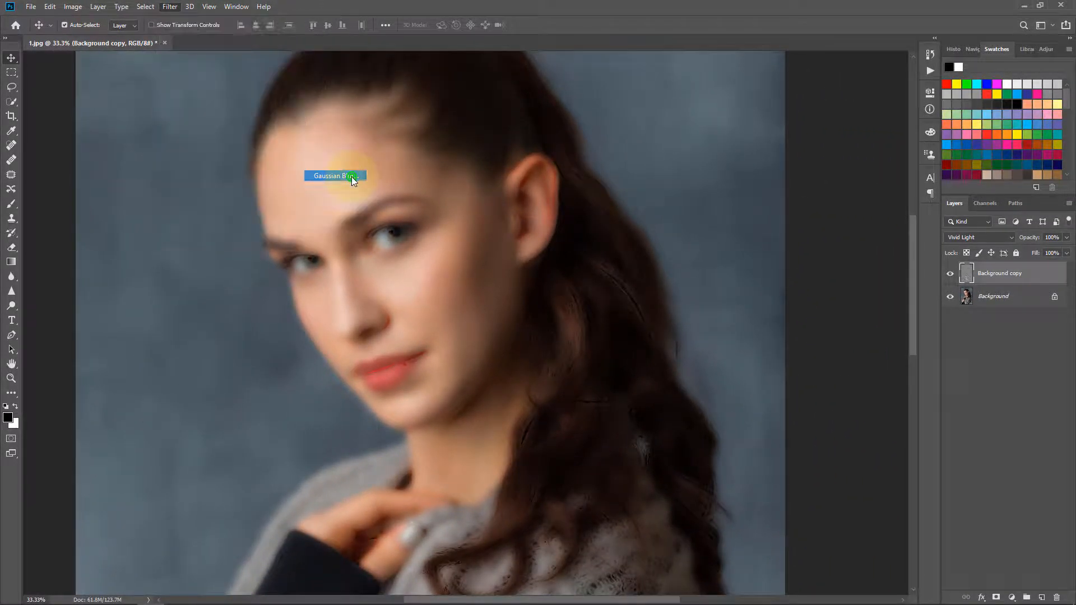
left_click_drag(507, 132, 694, 124)
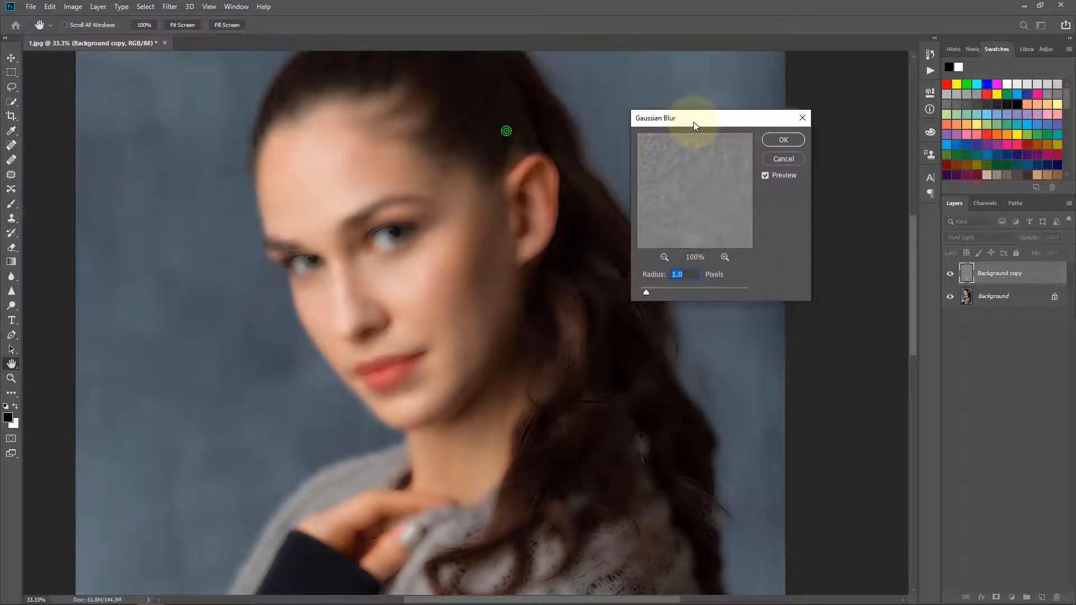
left_click_drag(648, 279, 659, 279)
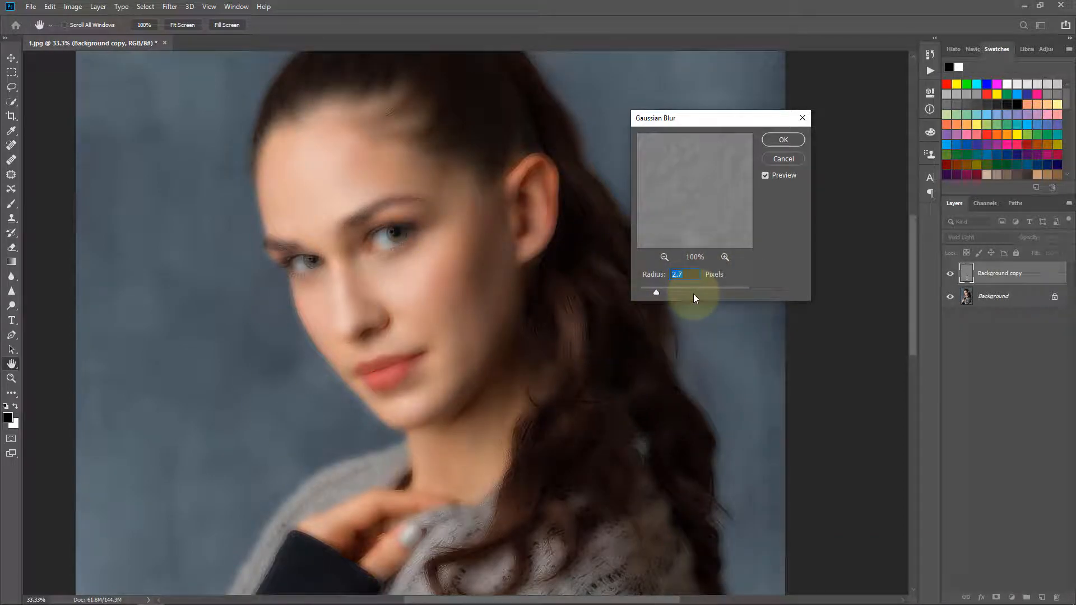
left_click(785, 139)
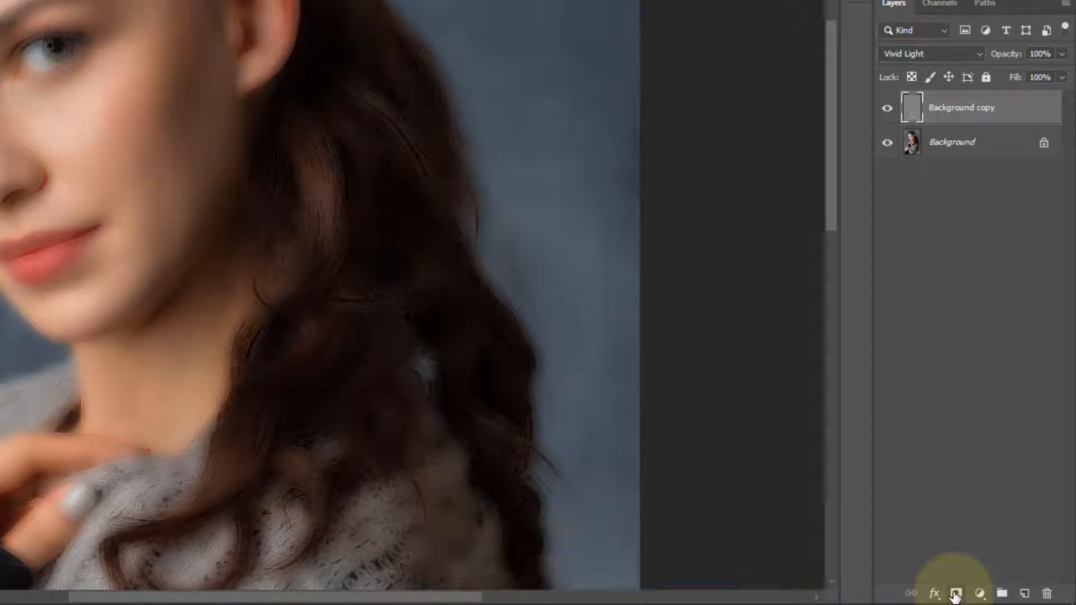
Add a black layer mask to the Background copy layer and activate the Brush tool
left_click(955, 594, "alt")
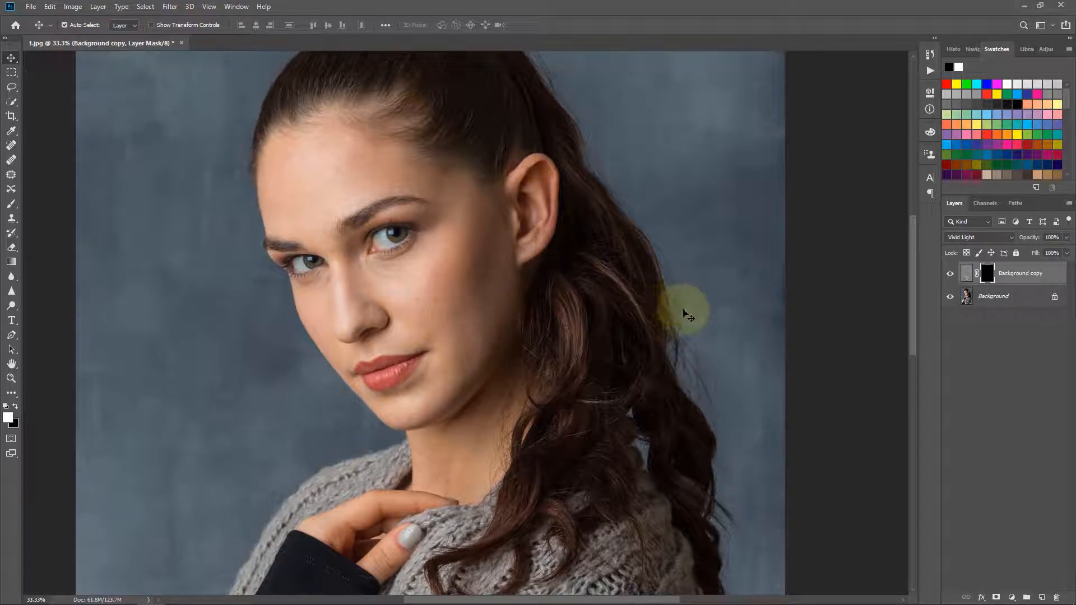
left_click(16, 206)
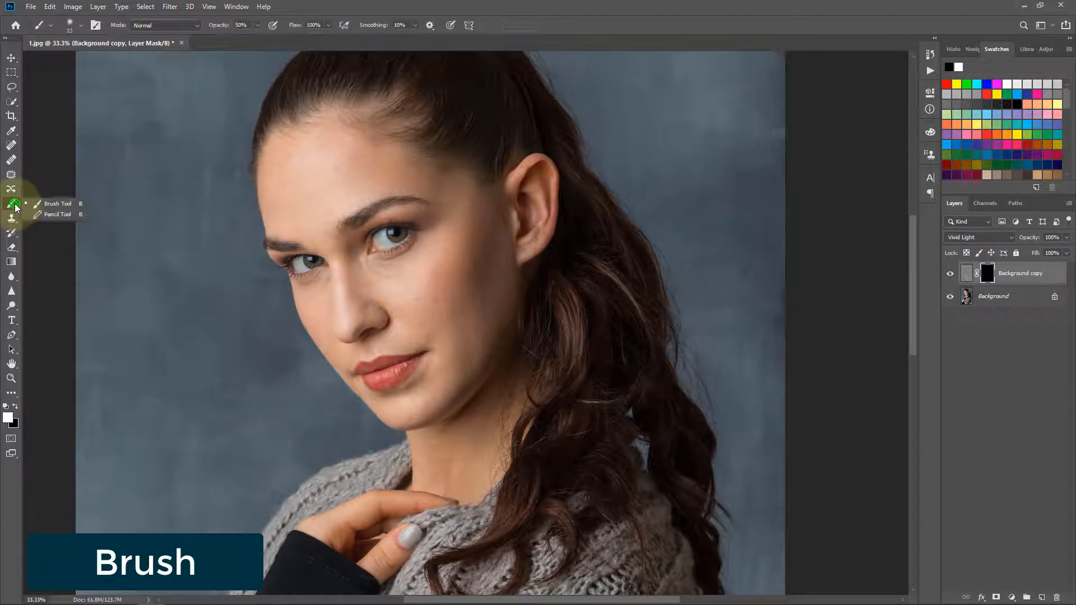
left_click(61, 207)
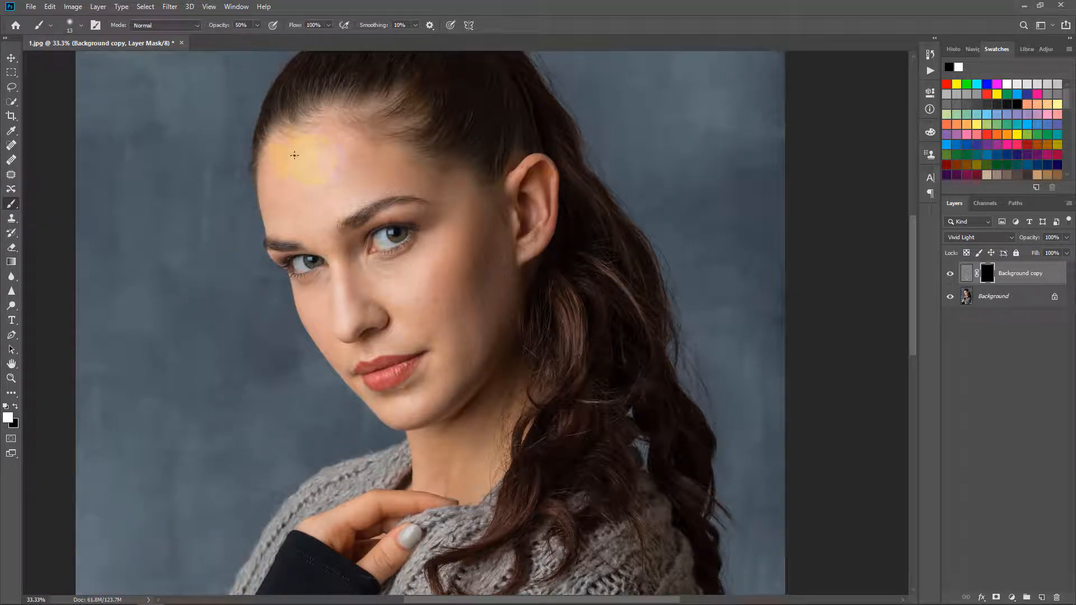
Set the soft brush's size to 107 px
left_click(81, 27)
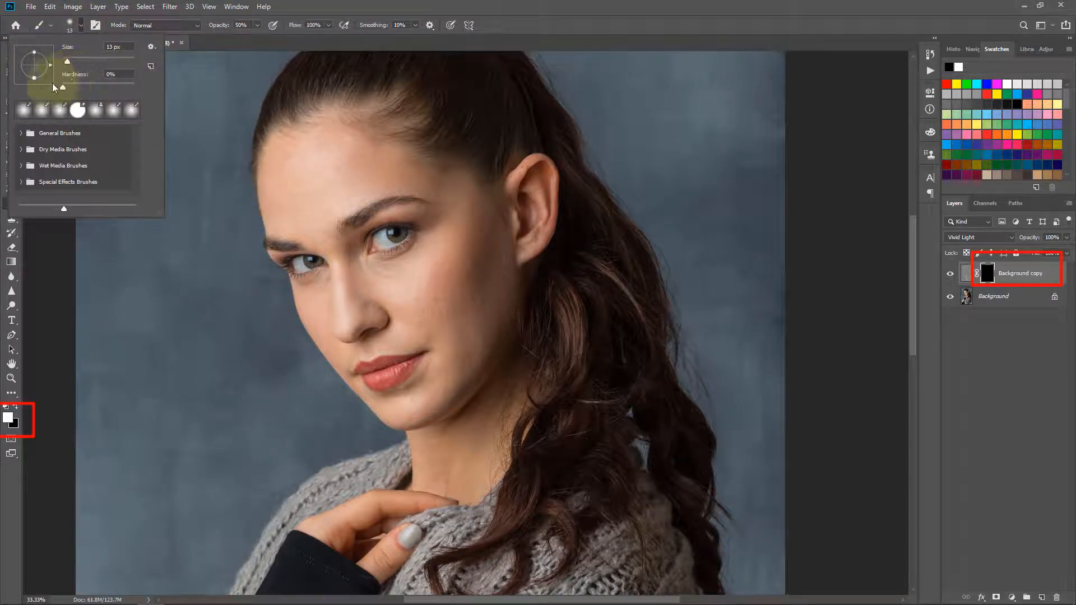
left_click(226, 18)
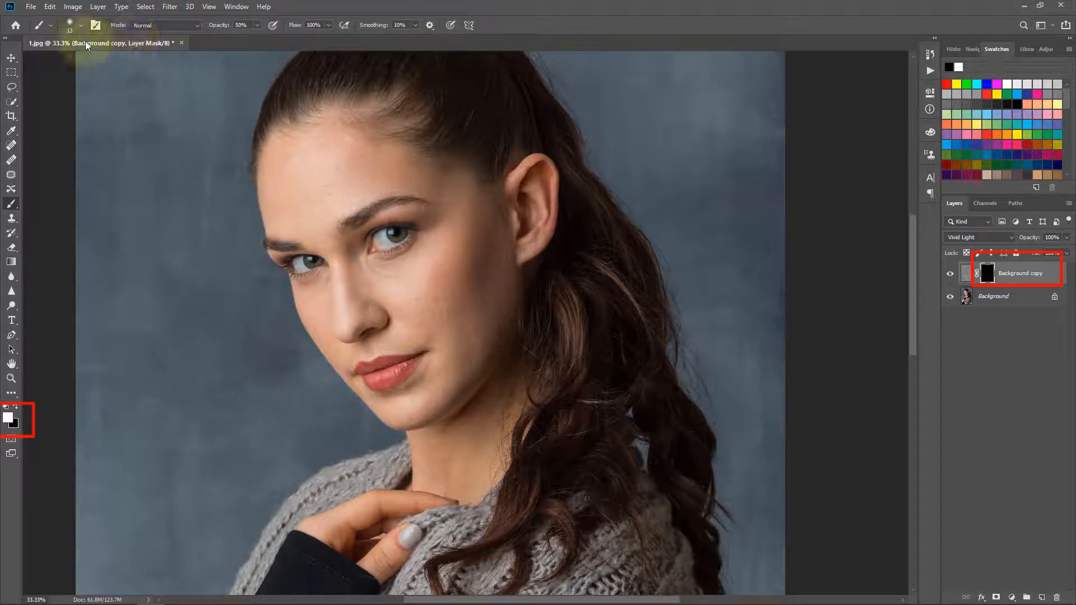
left_click(83, 24)
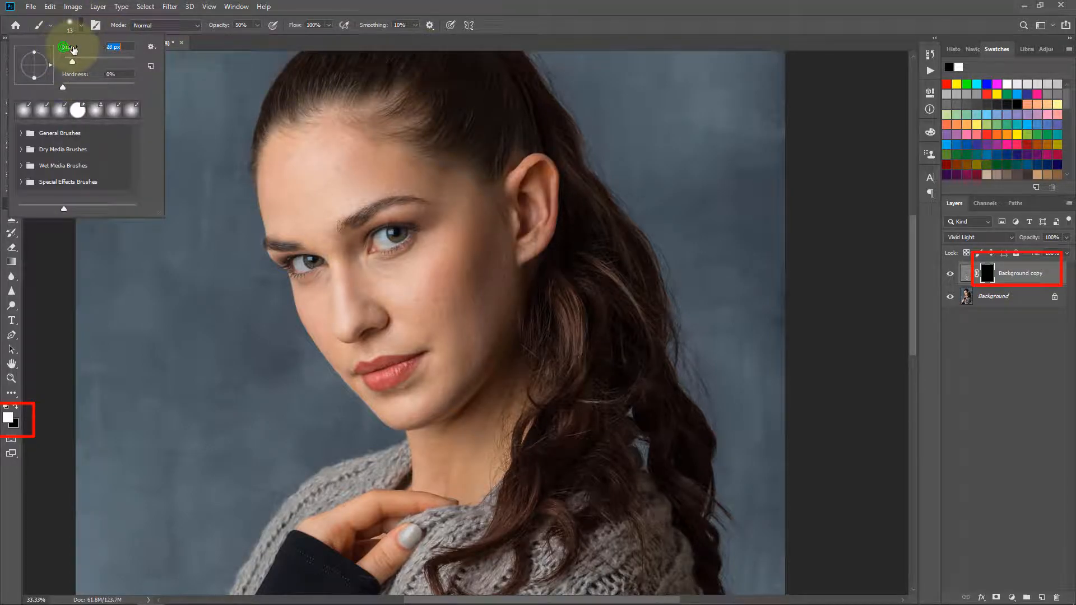
left_click_drag(73, 48, 95, 50)
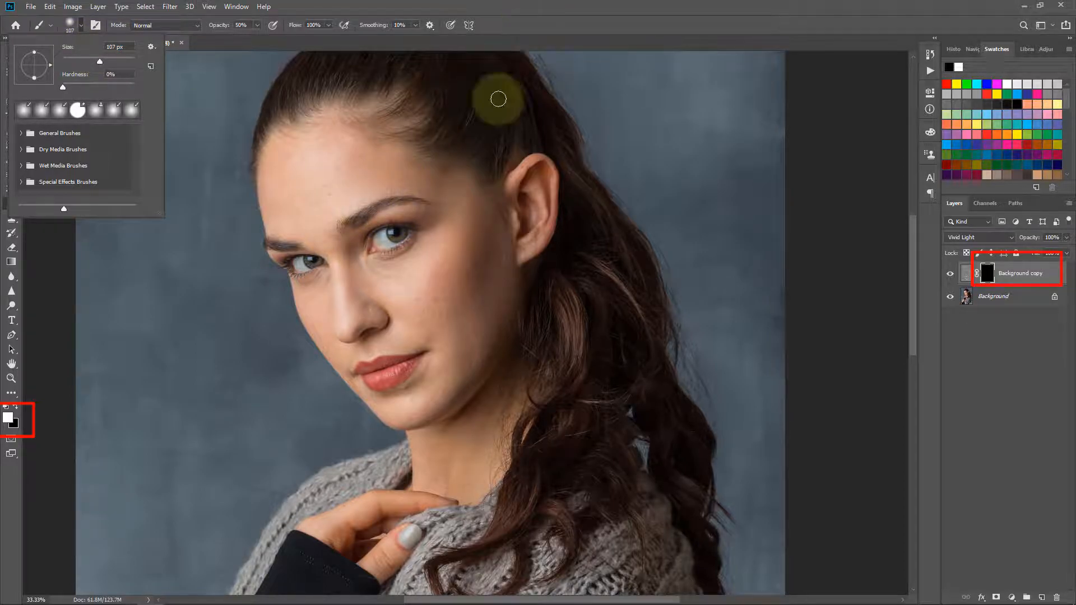
left_click(663, 12)
Paint white on the Background copy mask over the temple and forehead with large soft brushes of 353 px and 212 px
mouse_move(463, 227)
left_mouse_down()
mouse_move(418, 314)
mouse_move(443, 327)
mouse_move(461, 247)
mouse_move(428, 297)
mouse_move(479, 345)
mouse_move(470, 264)
mouse_move(481, 263)
mouse_move(491, 348)
mouse_move(472, 368)
mouse_move(441, 332)
mouse_move(436, 257)
left_mouse_up()
left_click(452, 201)
left_click_drag(312, 185, 339, 181)
left_click(339, 181, "ctrl")
left_click(338, 182, "ctrl")
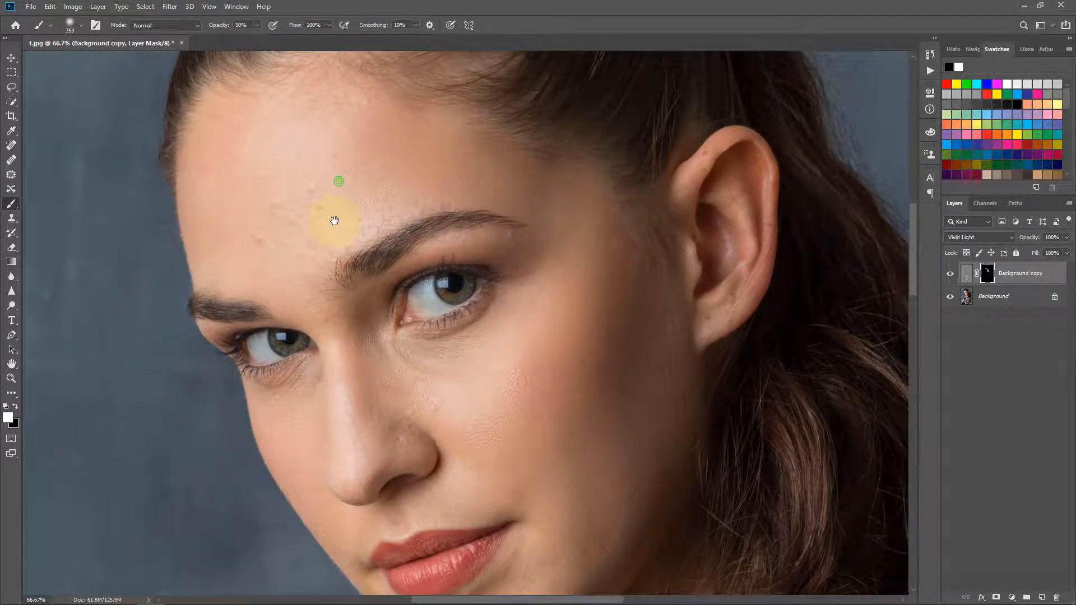
left_click_drag(335, 221, 340, 262)
left_click_drag(360, 185, 352, 186)
left_click_drag(297, 220, 272, 221)
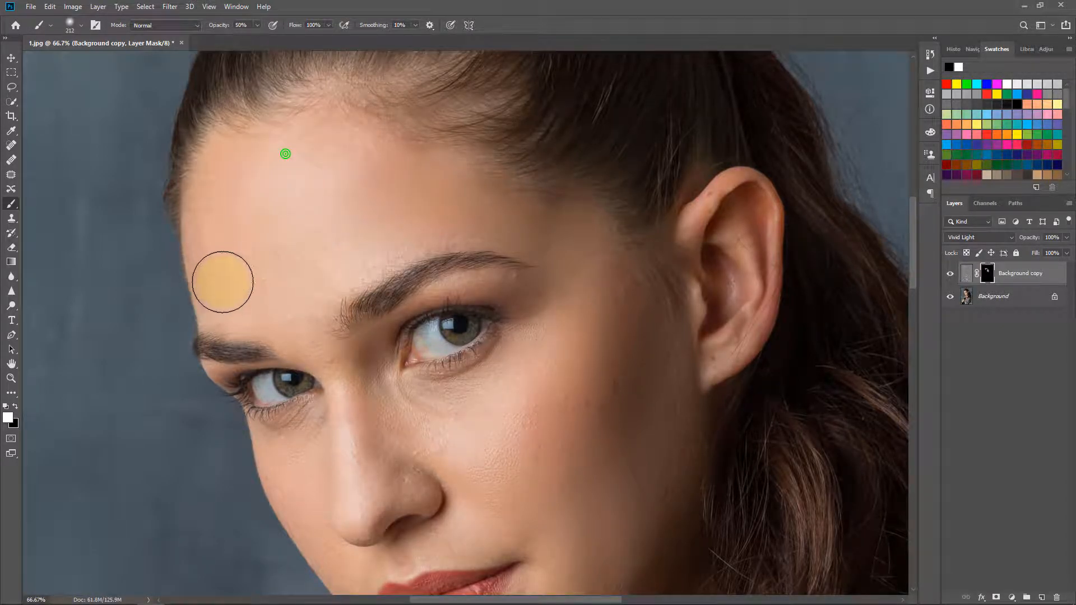
Reveal the smoothing on the lower forehead just above the eyebrows, reducing the soft brush to 104 px
mouse_move(361, 245)
left_mouse_down()
mouse_move(343, 266)
mouse_move(478, 231)
mouse_move(416, 242)
left_mouse_up()
left_click(370, 199, "ctrl")
left_click(353, 272, "alt")
left_click_drag(359, 320, 340, 278)
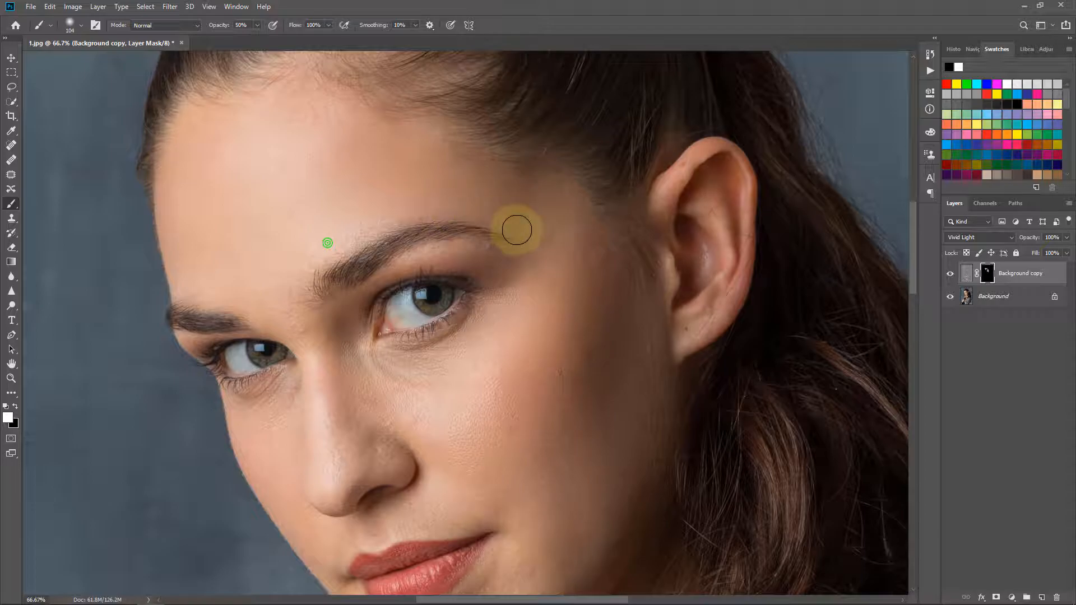
Paint the mask over the near cheek, from below the eye down to the mouth and chin
mouse_move(475, 259)
left_mouse_down()
mouse_move(424, 260)
mouse_move(433, 271)
mouse_move(475, 261)
mouse_move(487, 291)
mouse_move(460, 335)
mouse_move(368, 307)
mouse_move(379, 304)
mouse_move(389, 364)
left_mouse_up()
left_click_drag(445, 394, 453, 280)
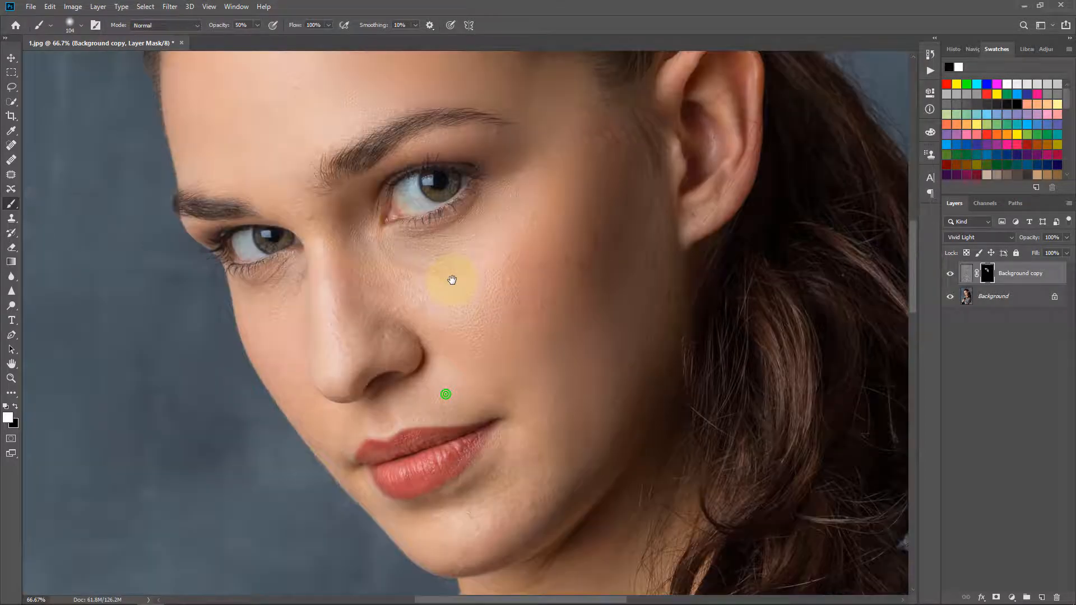
left_click_drag(401, 315, 437, 315)
mouse_move(346, 227)
left_mouse_down()
mouse_move(379, 340)
mouse_move(410, 332)
mouse_move(407, 322)
mouse_move(405, 401)
mouse_move(363, 423)
mouse_move(447, 404)
mouse_move(517, 410)
left_mouse_up()
mouse_move(517, 452)
left_mouse_down()
mouse_move(529, 329)
mouse_move(497, 432)
left_mouse_up()
left_click_drag(597, 349, 615, 359)
Paint the mask along the side of the face, the jaw and the far cheek with a 152 px soft brush
mouse_move(619, 203)
left_mouse_down()
mouse_move(617, 275)
mouse_move(590, 393)
mouse_move(550, 459)
mouse_move(576, 307)
left_mouse_up()
mouse_move(629, 271)
left_mouse_down()
mouse_move(591, 312)
mouse_move(449, 364)
mouse_move(510, 317)
left_mouse_up()
left_click(355, 312)
left_click_drag(313, 271, 389, 348)
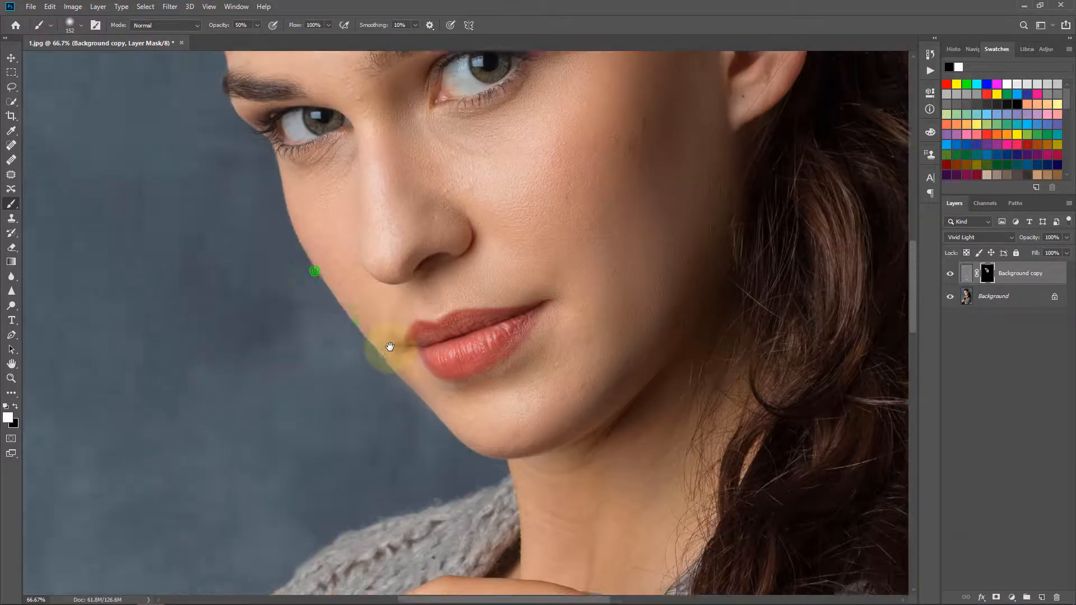
left_click_drag(331, 214, 382, 327)
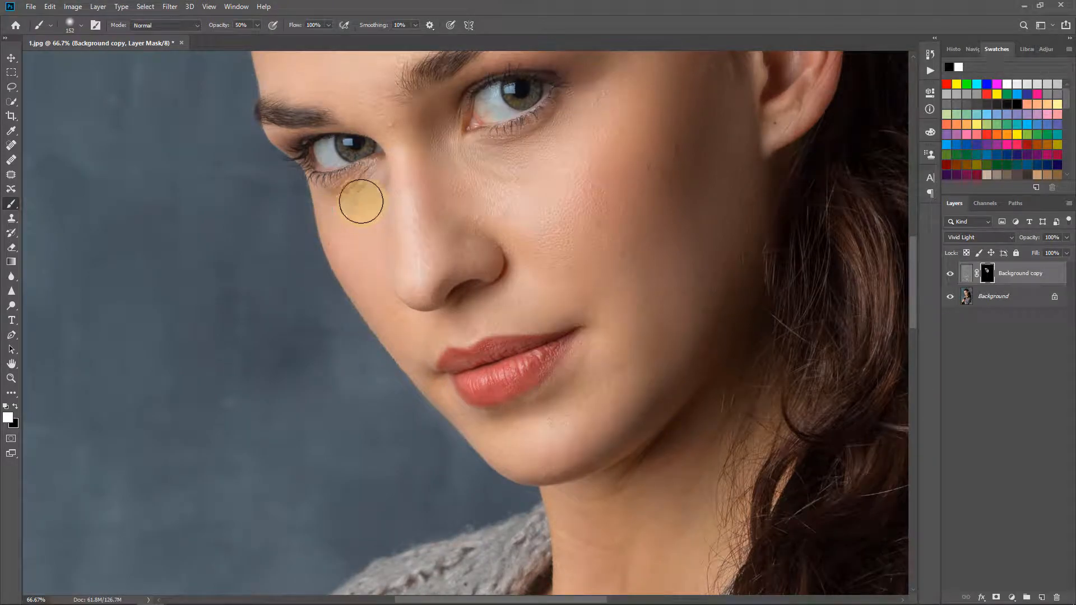
Reveal the smoothing around the far eye and between the eyebrows using a smaller soft brush
left_click(354, 184, "ctrl")
mouse_move(377, 199)
left_mouse_down()
mouse_move(365, 196)
mouse_move(390, 169)
mouse_move(333, 195)
mouse_move(287, 194)
mouse_move(392, 312)
left_mouse_up()
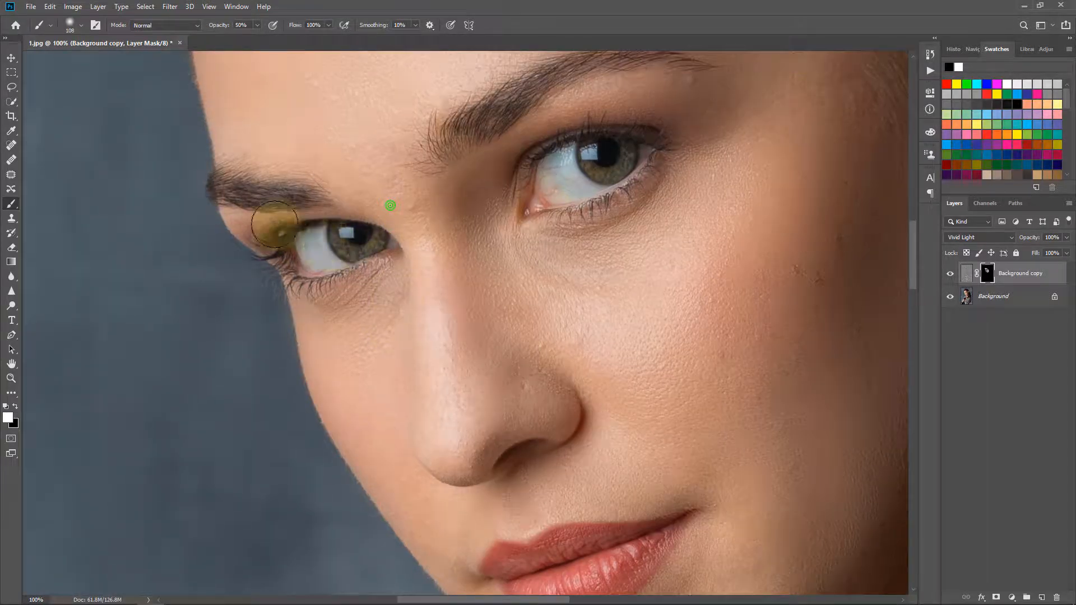
left_click_drag(250, 233, 231, 238)
left_click_drag(348, 190, 411, 241)
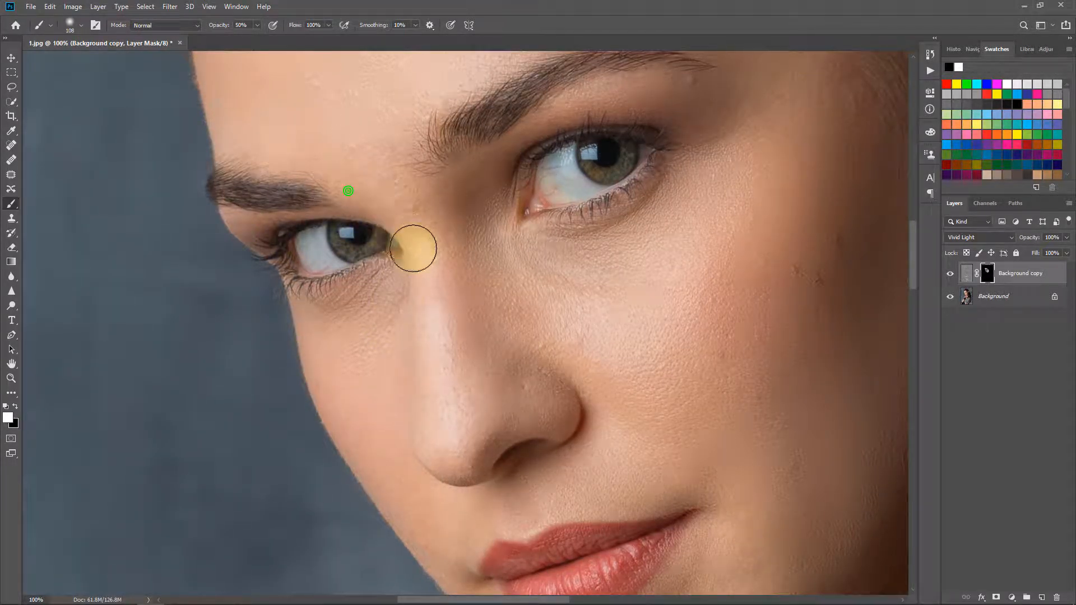
mouse_move(401, 196)
left_mouse_down()
mouse_move(452, 247)
mouse_move(407, 197)
mouse_move(361, 293)
left_mouse_up()
Paint the mask down the bridge of the nose to its tip and onto the adjoining near cheek
left_click_drag(442, 391, 392, 276)
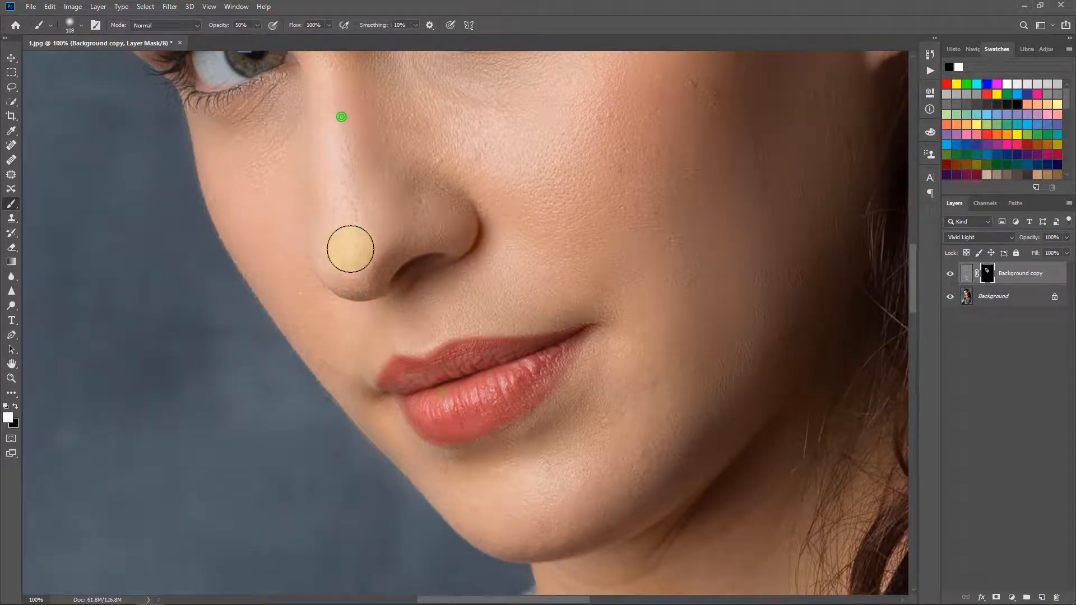
left_click_drag(327, 190, 342, 248)
mouse_move(401, 173)
left_mouse_down()
mouse_move(405, 230)
mouse_move(476, 219)
mouse_move(521, 241)
left_mouse_up()
Enlarge the soft brush to 204 px and paint the mask over the ear and the skin in front of it
left_click(453, 276, "alt")
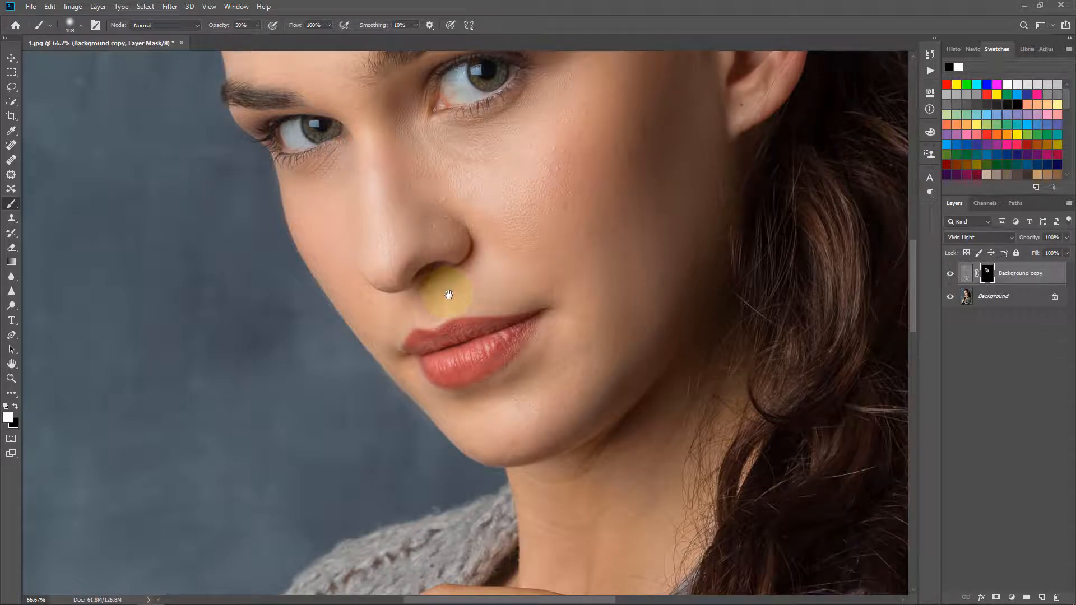
left_click(452, 293, "alt")
left_click(452, 293, "alt")
left_click(519, 305, "alt")
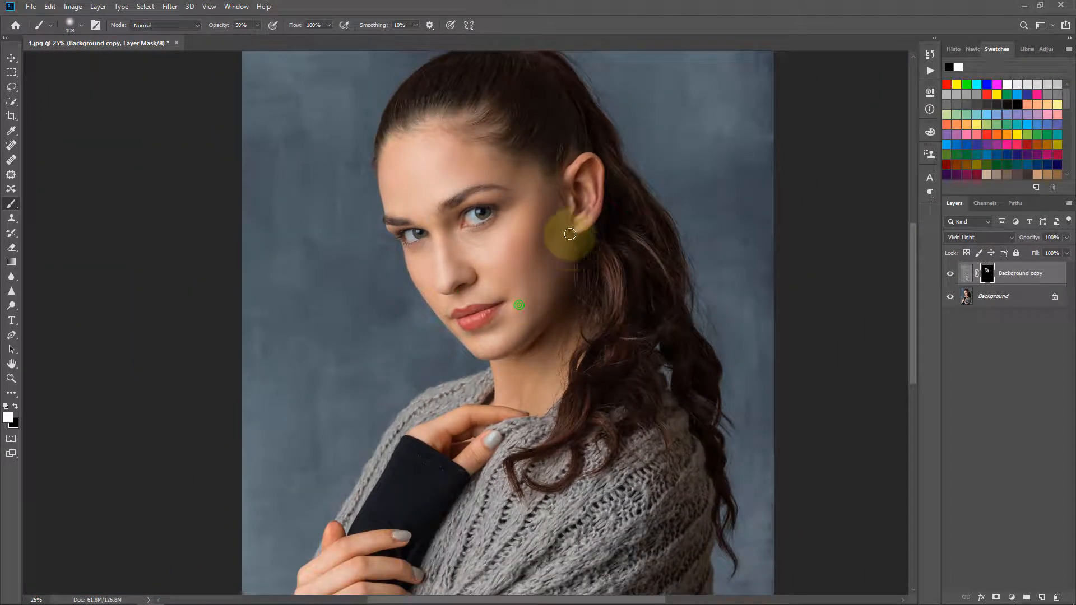
left_click(607, 168, "ctrl")
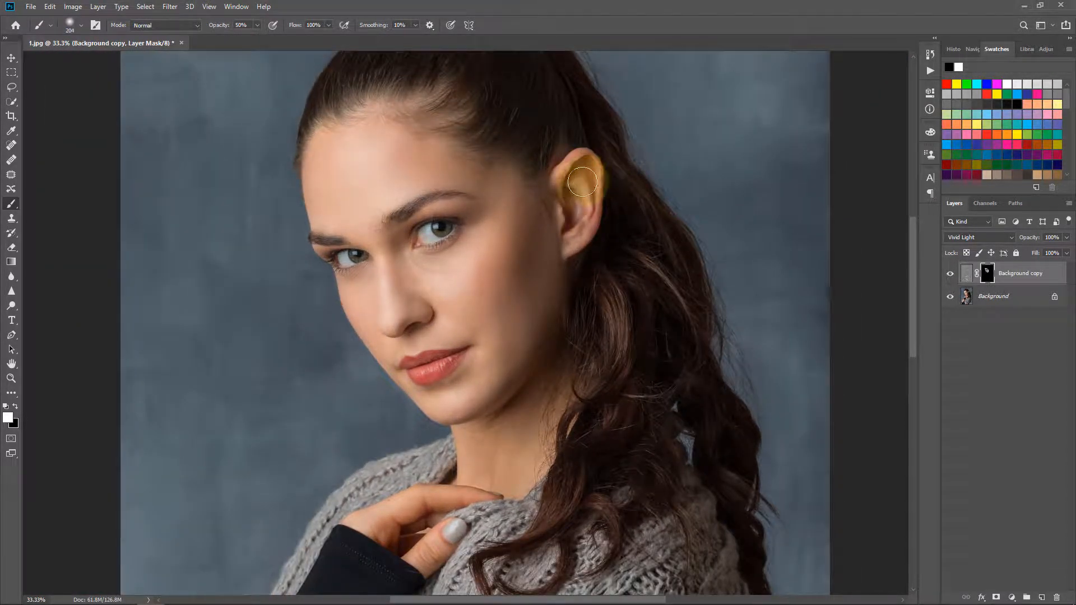
left_click(564, 180, "ctrl")
mouse_move(564, 180)
left_mouse_down()
mouse_move(563, 243)
mouse_move(601, 228)
mouse_move(580, 290)
mouse_move(572, 281)
mouse_move(565, 300)
left_mouse_up()
left_click_drag(562, 307, 562, 314)
Paint the mask along the jawline and down the neck to the hand
left_click_drag(524, 389, 603, 169)
mouse_move(619, 224)
left_mouse_down()
mouse_move(601, 274)
mouse_move(513, 340)
mouse_move(623, 276)
left_mouse_up()
mouse_move(608, 291)
left_mouse_down()
mouse_move(586, 371)
mouse_move(615, 334)
mouse_move(524, 382)
mouse_move(507, 360)
mouse_move(502, 396)
left_mouse_up()
left_click_drag(488, 358, 488, 409)
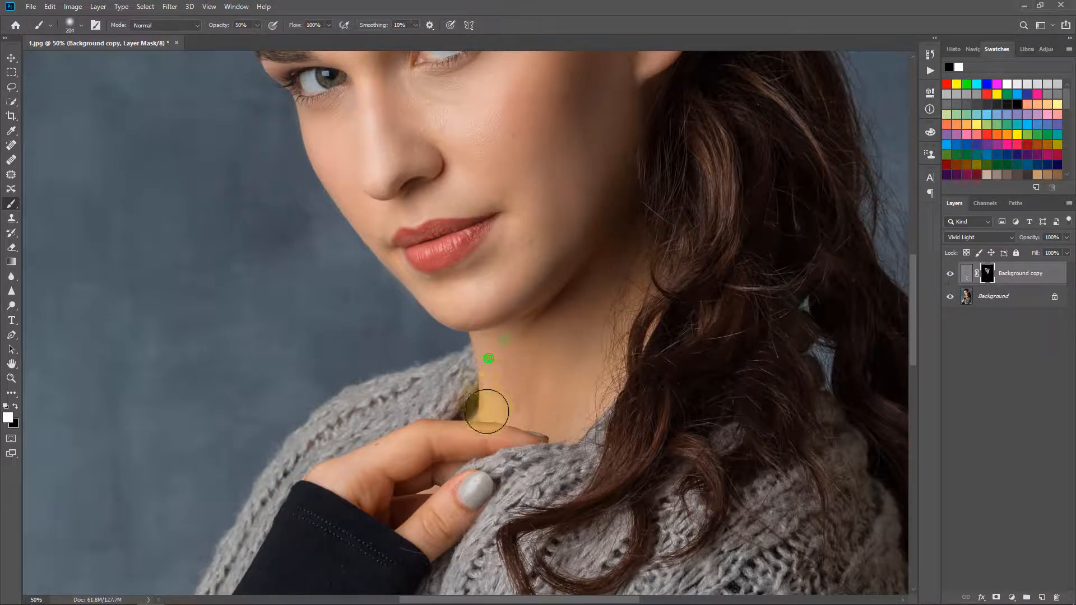
Compare the portrait with and without the Background copy layer to examine the skin smoothing
mouse_move(437, 296)
left_mouse_down()
mouse_move(493, 266)
mouse_move(519, 201)
mouse_move(580, 219)
mouse_move(554, 211)
mouse_move(533, 241)
mouse_move(568, 246)
left_mouse_up()
left_click(553, 210, "ctrl+alt")
left_click(531, 314, "ctrl")
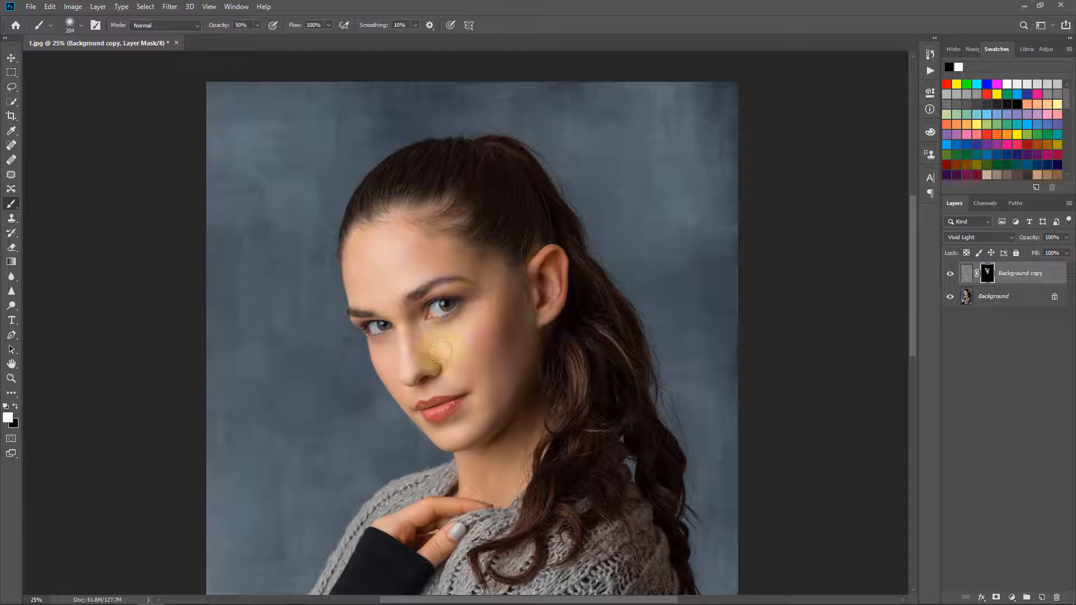
left_click(455, 299, "ctrl")
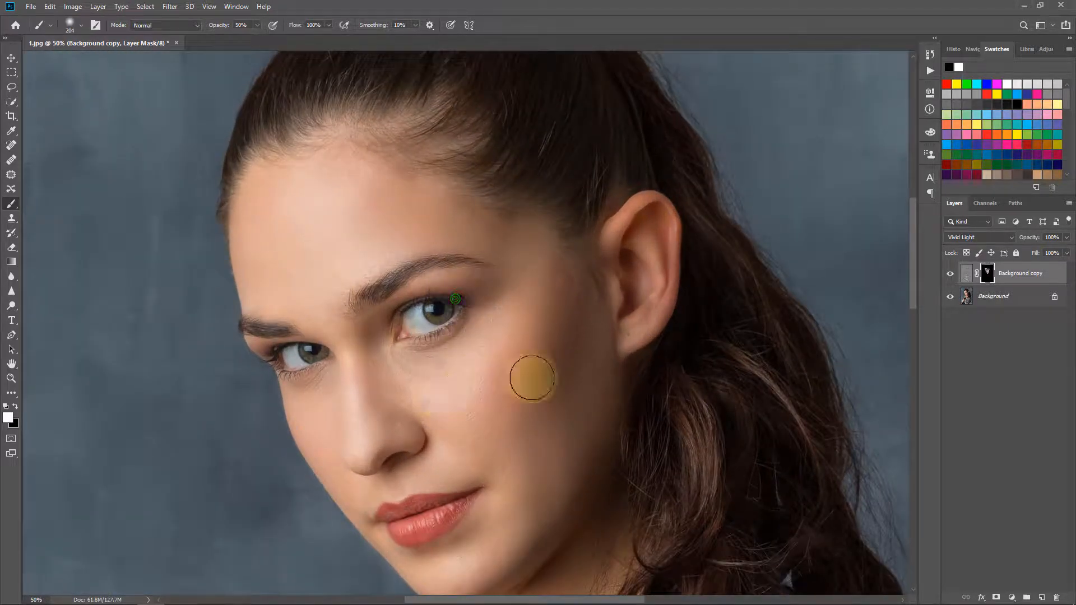
left_click_drag(513, 417, 504, 320)
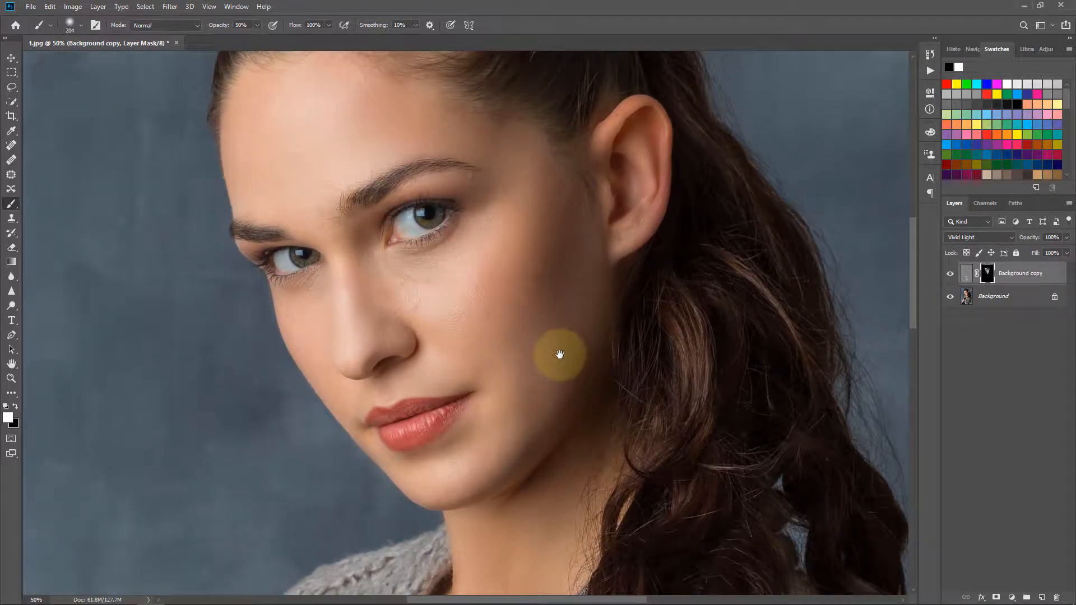
left_click(953, 273)
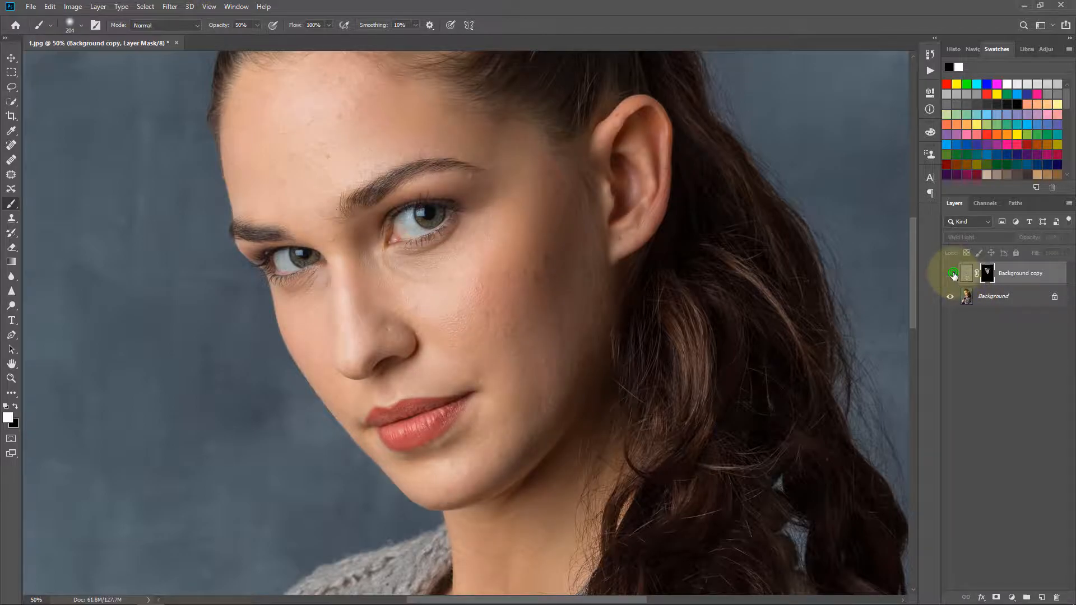
left_click(953, 273)
left_click(953, 274)
left_click(953, 274)
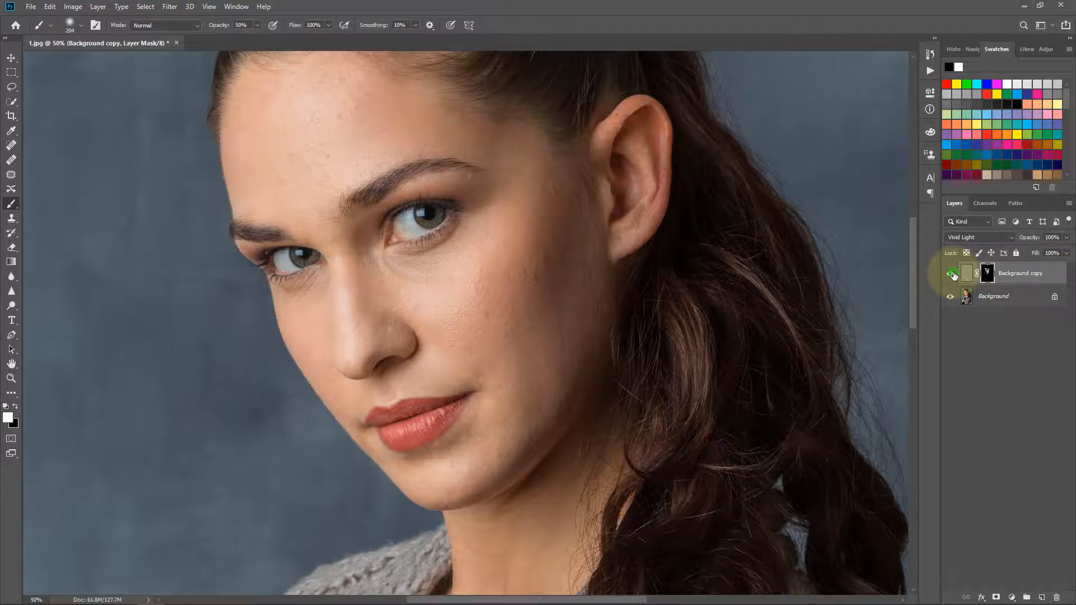
left_click(627, 311, "alt")
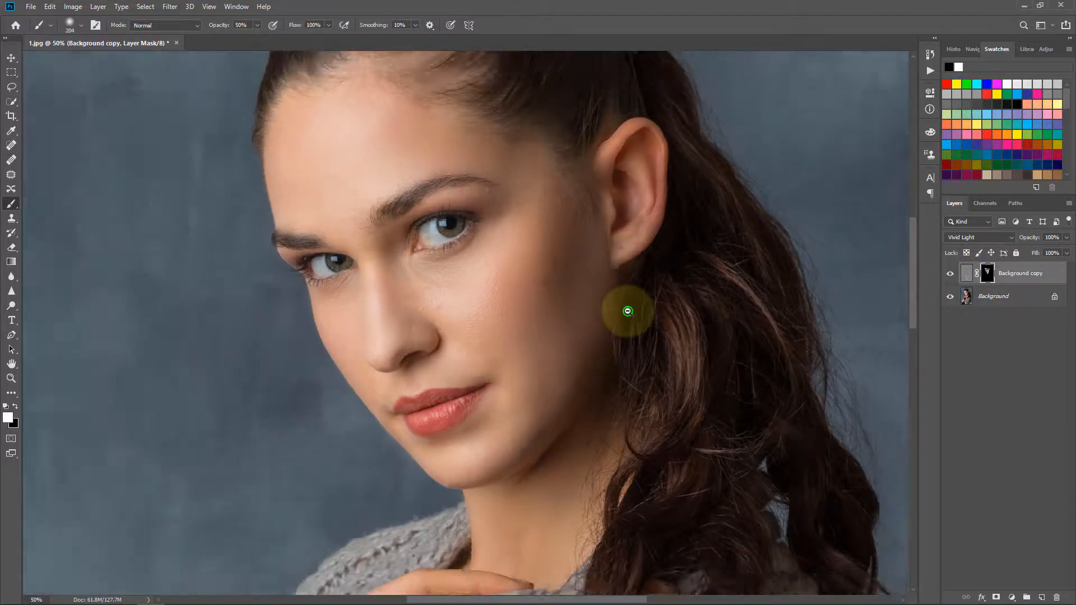
left_click(598, 365, "alt")
left_click(632, 330)
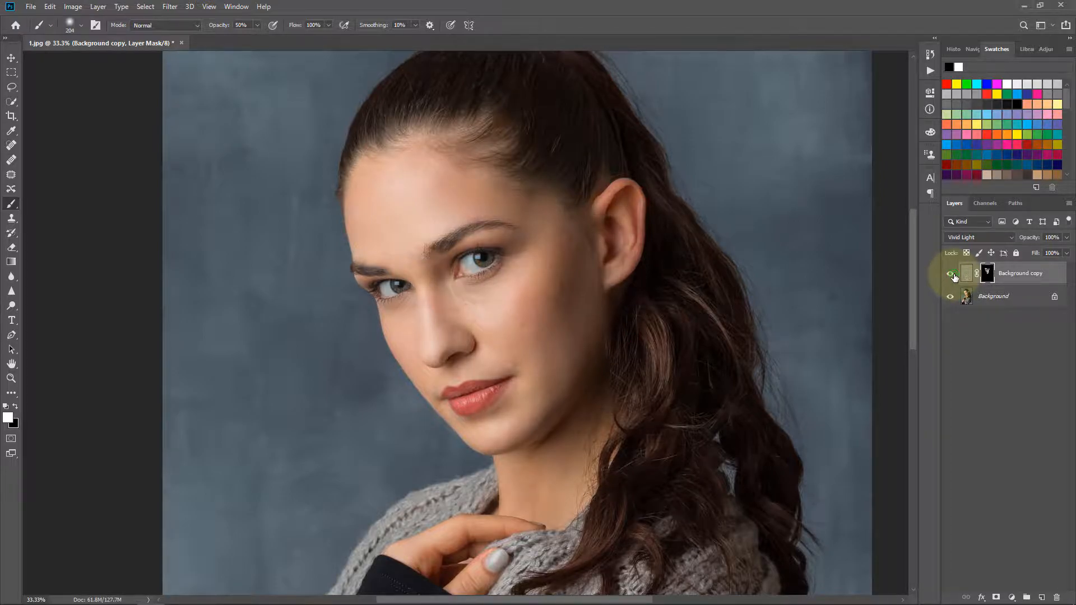
left_click(953, 274)
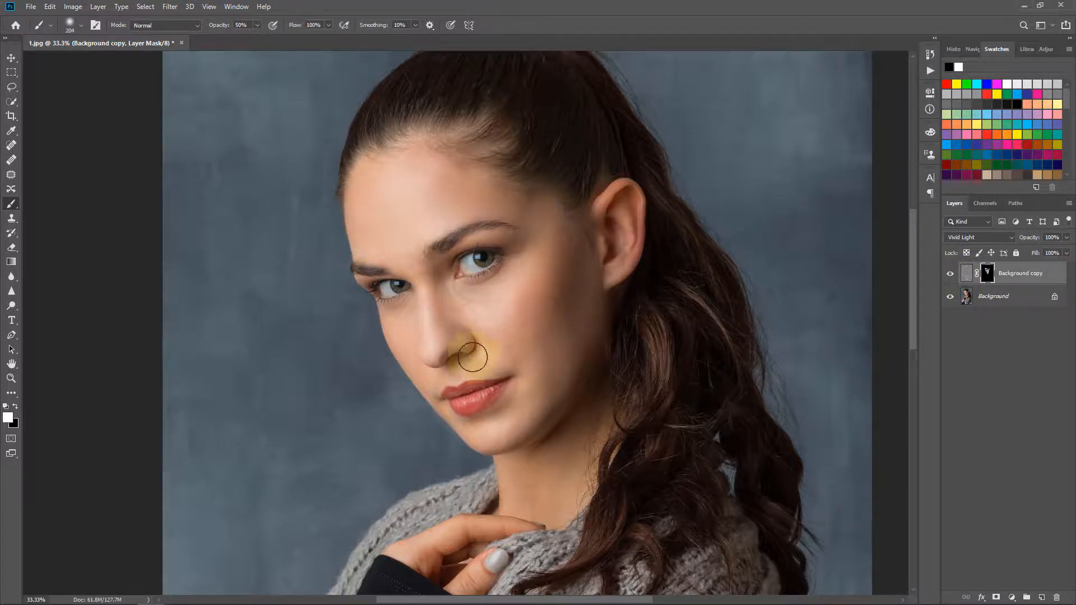
Add a new empty layer directly above the Background layer and set its blend mode to Multiply
left_click(1009, 300)
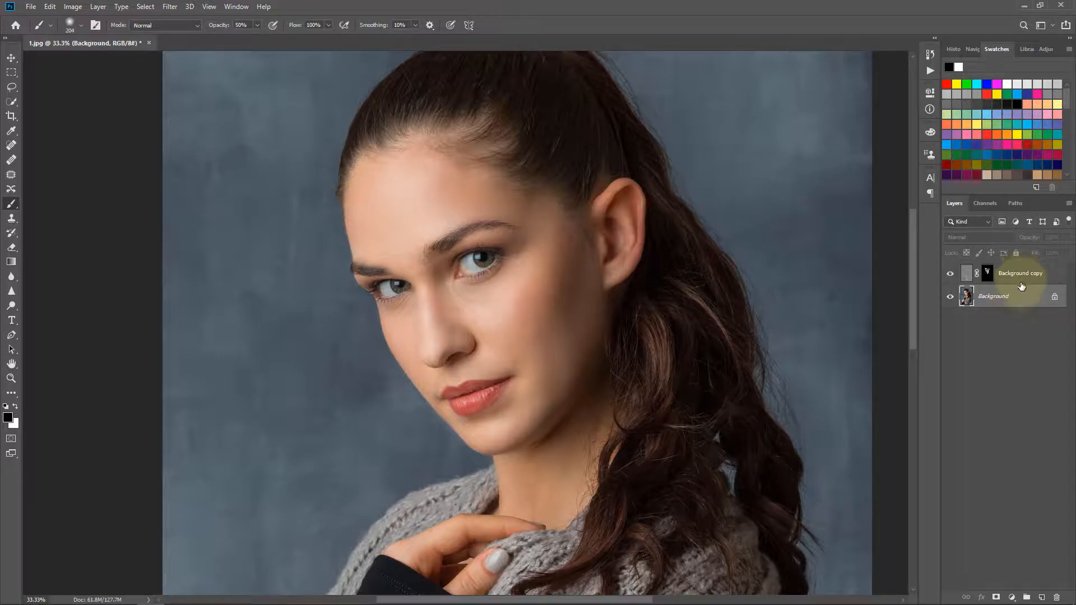
left_click(1042, 597)
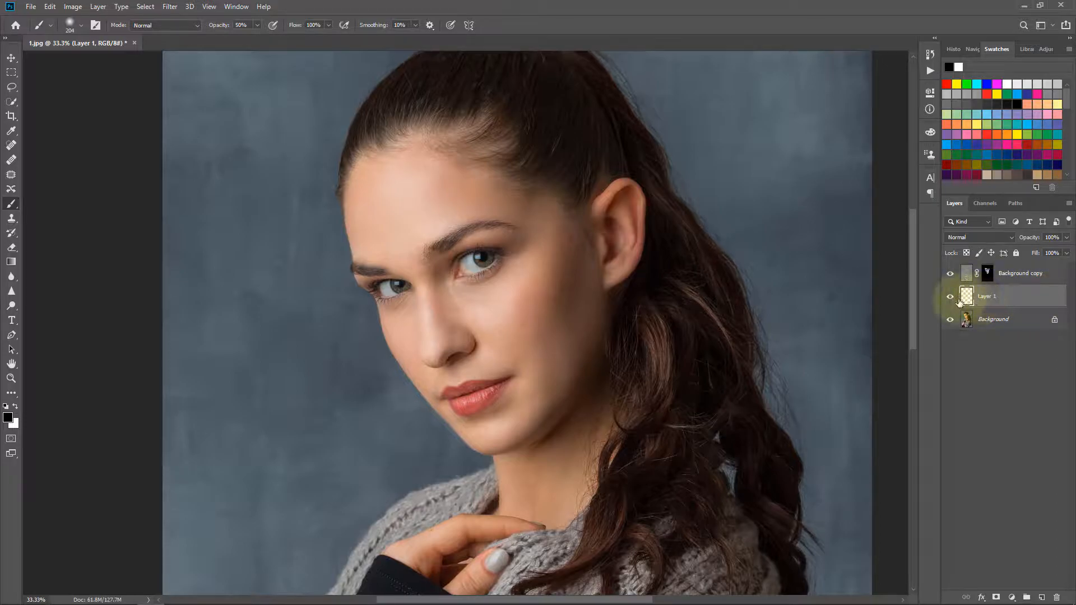
left_click(1042, 295)
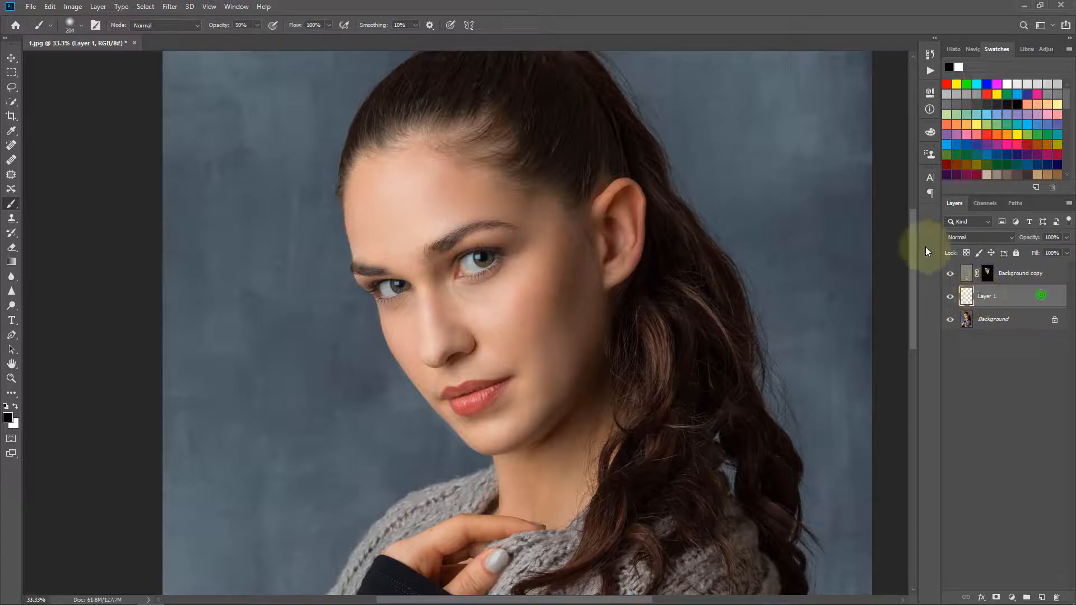
left_click(978, 236)
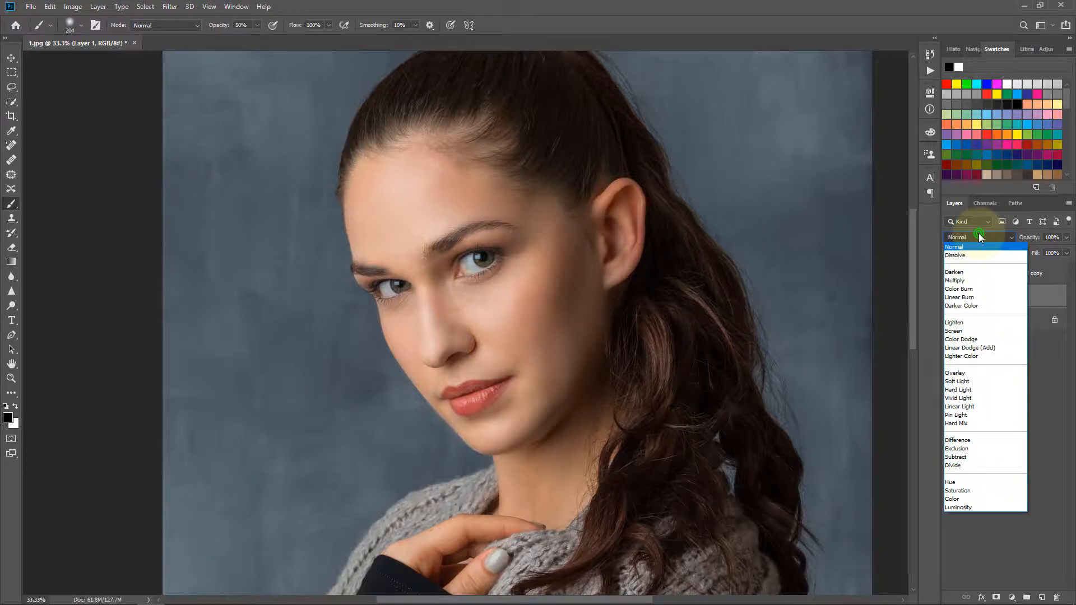
left_click(957, 281)
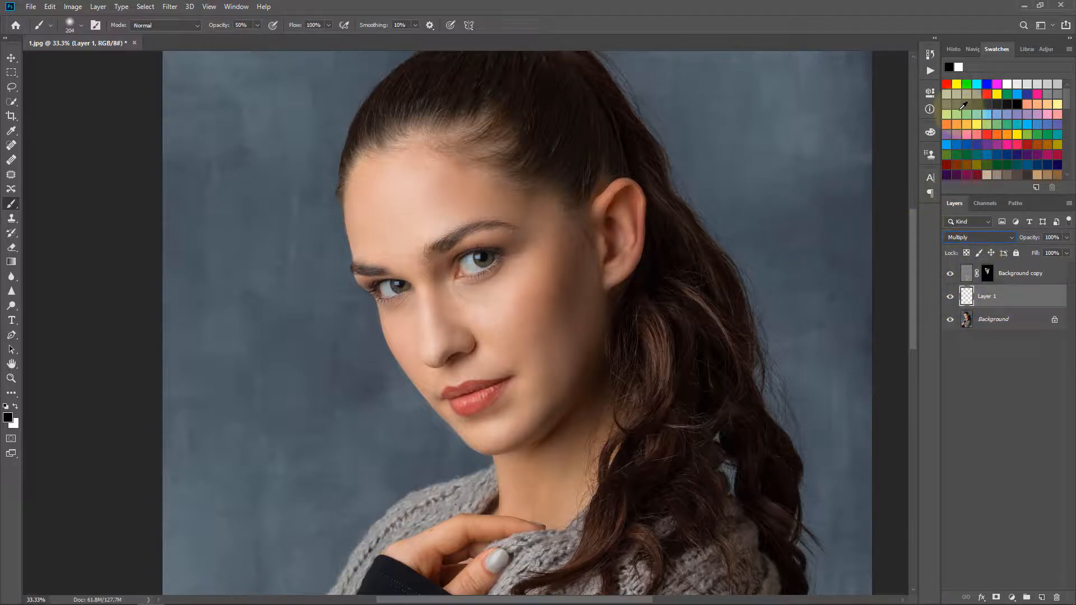
Choose a light pink swatch and paint blush on the near cheek of Layer 1 with a 324 px soft brush
scroll(1031, 122, "down", 3)
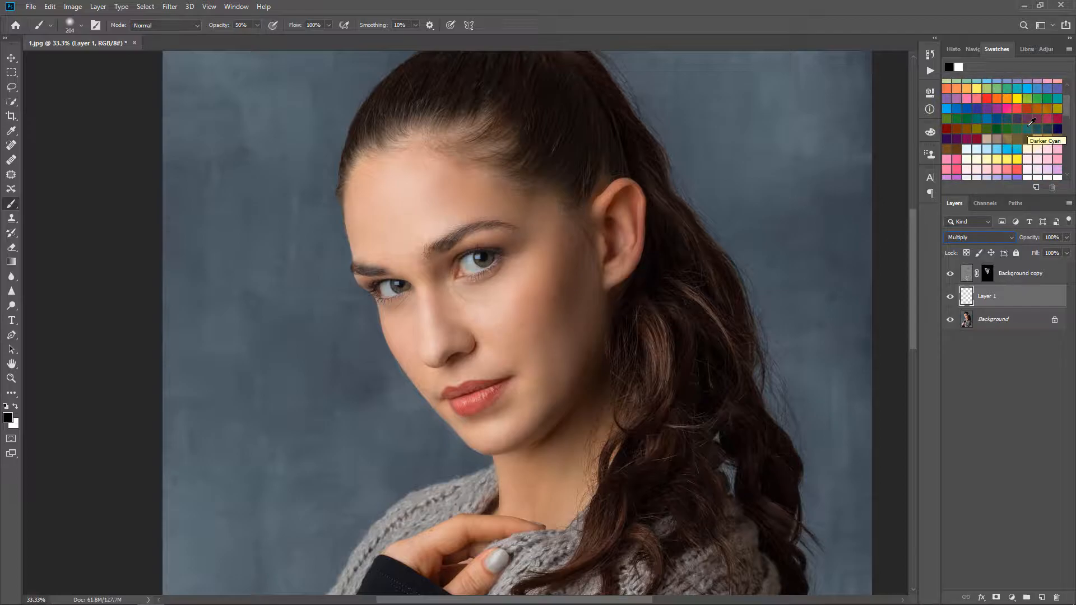
scroll(1031, 122, "down", 3)
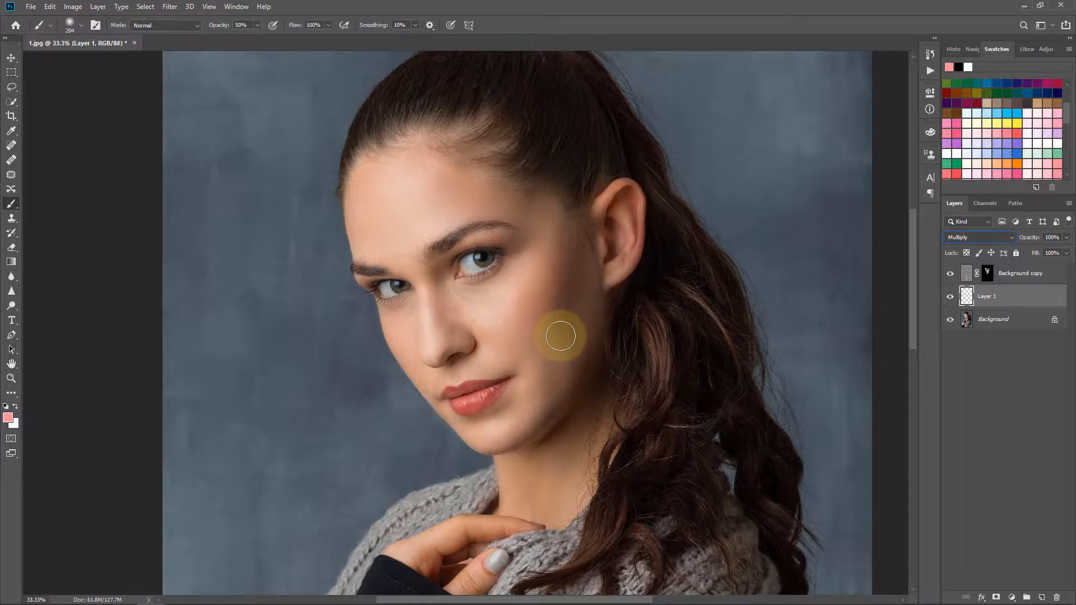
left_click_drag(552, 315, 560, 317)
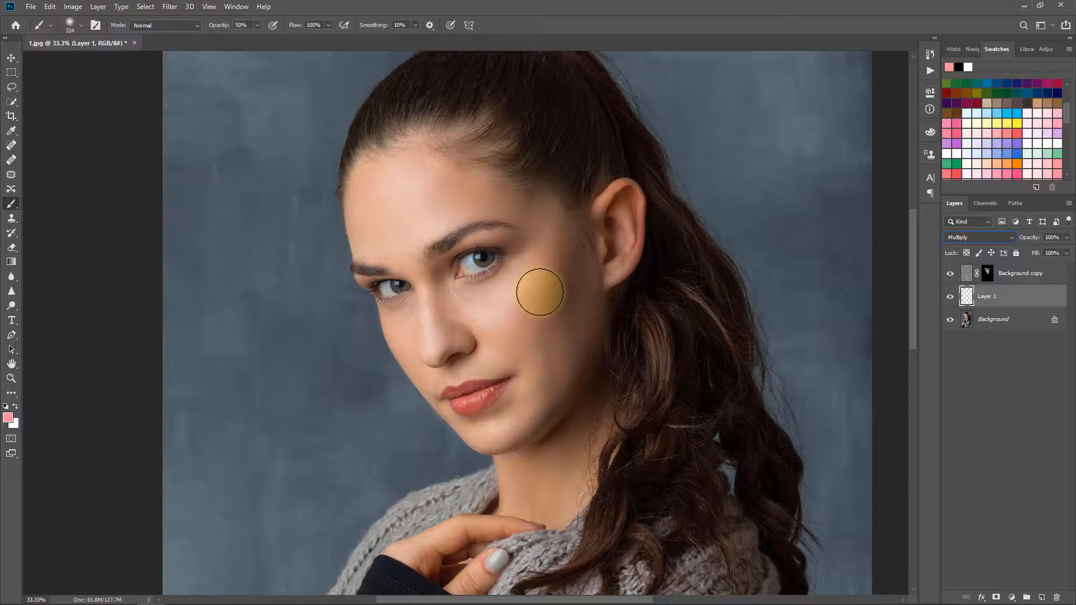
left_click_drag(541, 293, 533, 331)
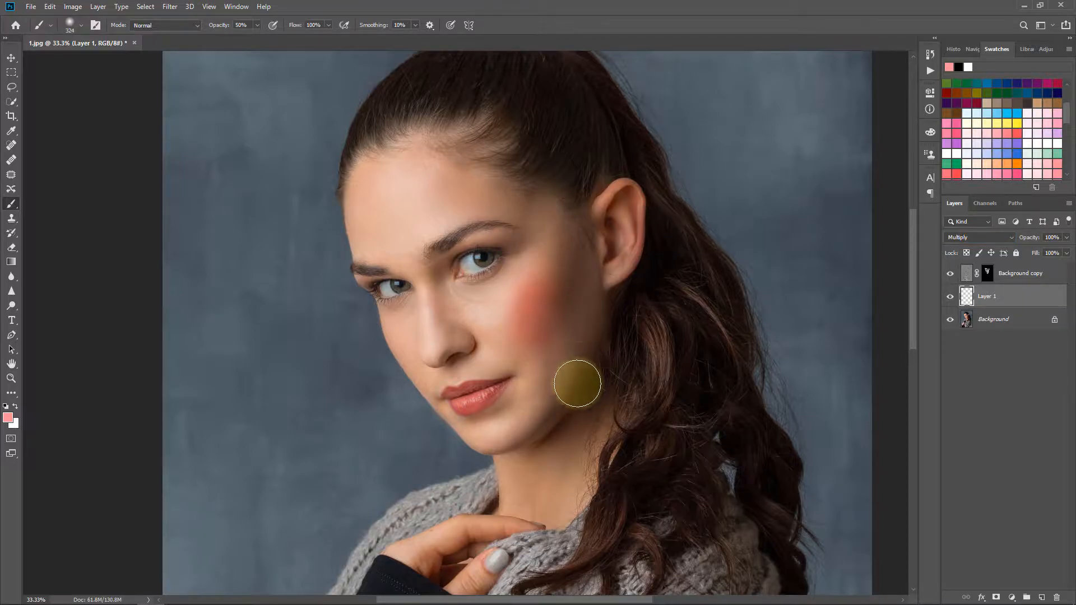
Choose a bright red swatch, shrink the brush and paint the lower lip on Layer 1
left_click(458, 450)
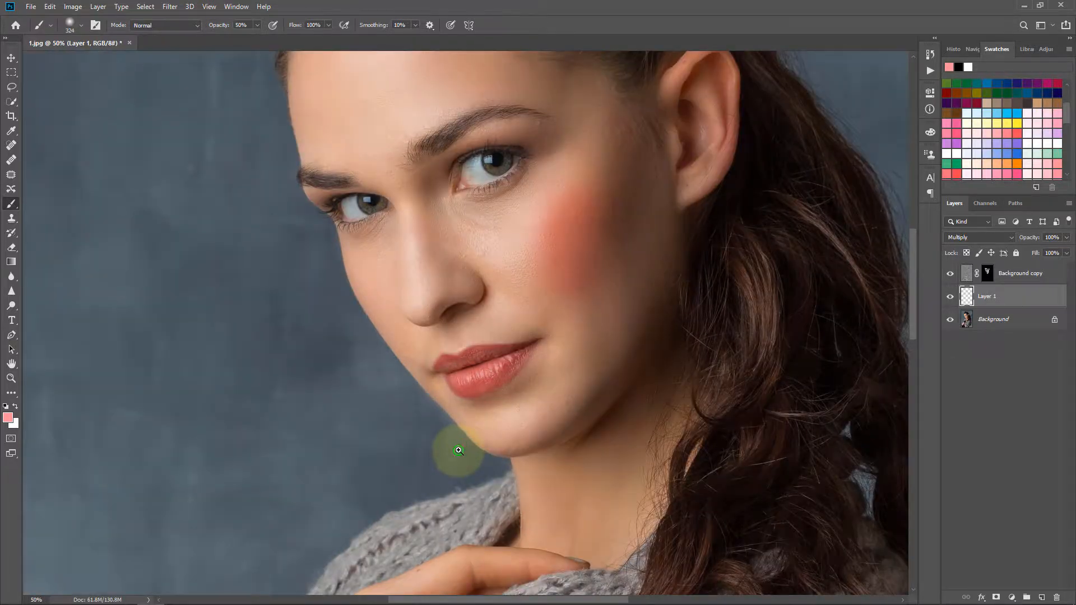
scroll(1017, 135, "up", 3)
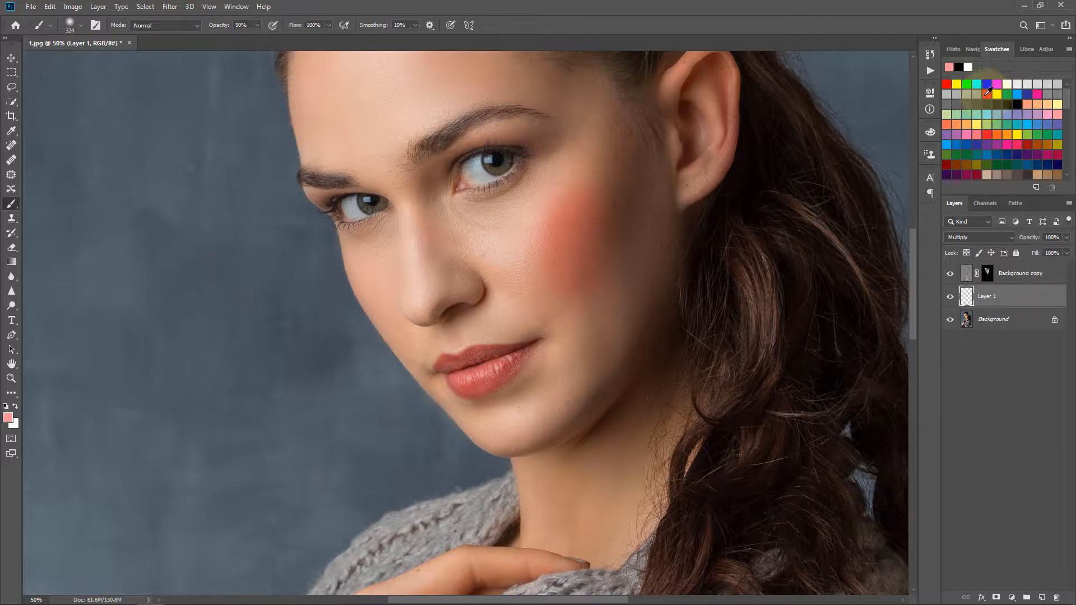
mouse_move(466, 386)
left_mouse_down()
mouse_move(476, 392)
mouse_move(485, 380)
mouse_move(456, 375)
left_mouse_up()
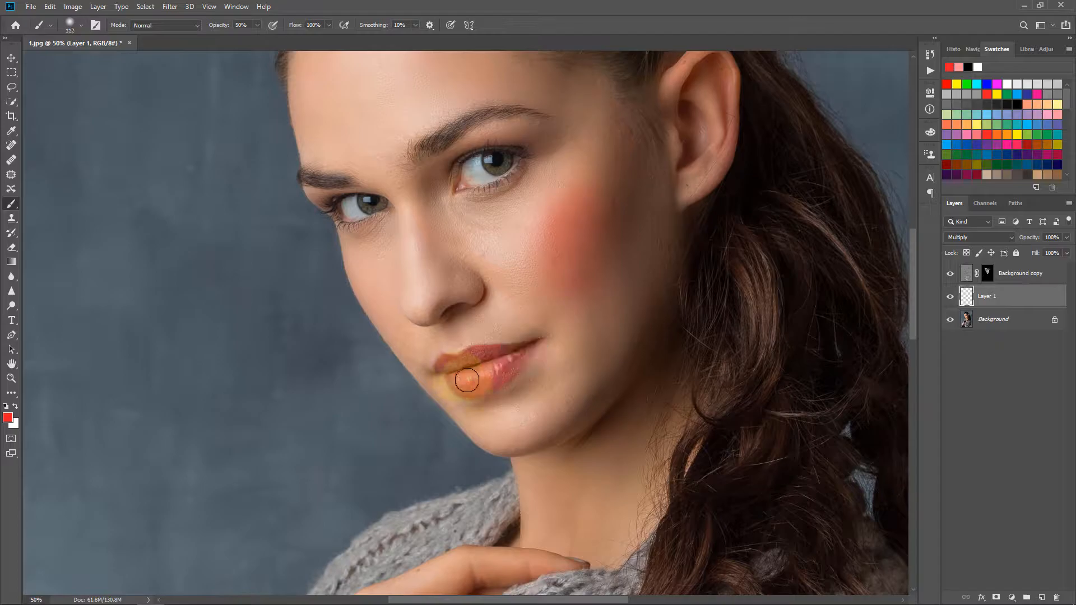
Paint the upper lip and the mouth corners red on Layer 1 with a soft brush reduced to about 43 px
scroll(487, 376, "up", 2)
mouse_move(543, 348)
left_mouse_down()
mouse_move(416, 386)
mouse_move(444, 410)
mouse_move(474, 399)
mouse_move(539, 361)
mouse_move(555, 336)
mouse_move(526, 325)
left_mouse_up()
scroll(534, 335, "up", 3)
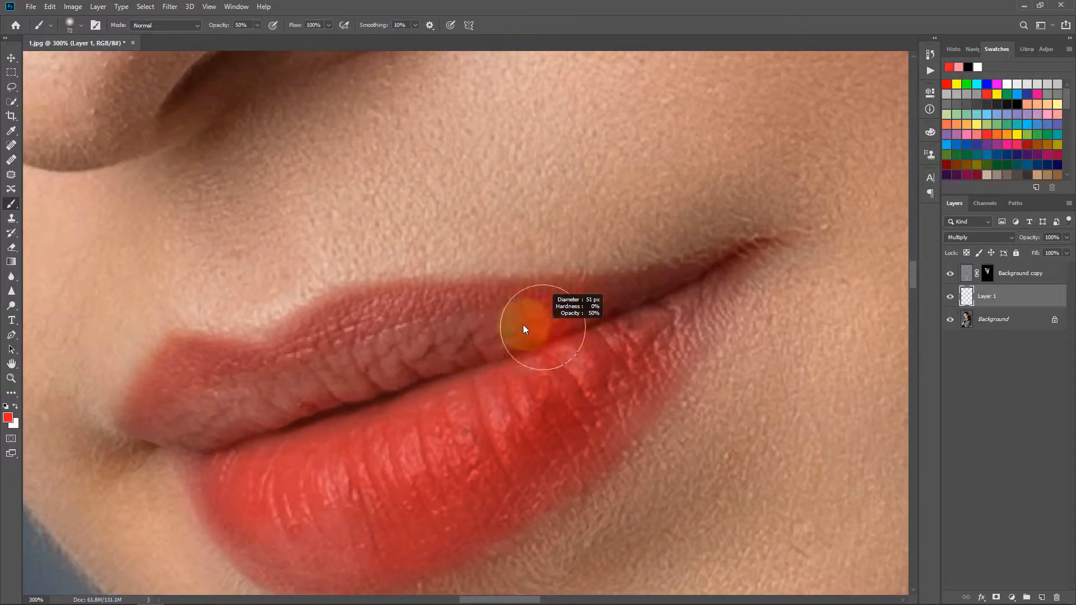
mouse_move(715, 288)
left_mouse_down()
mouse_move(662, 336)
mouse_move(676, 304)
mouse_move(427, 326)
mouse_move(428, 365)
left_mouse_up()
mouse_move(493, 348)
left_mouse_down()
mouse_move(344, 389)
mouse_move(336, 361)
mouse_move(193, 391)
mouse_move(233, 426)
mouse_move(176, 437)
mouse_move(221, 470)
left_mouse_up()
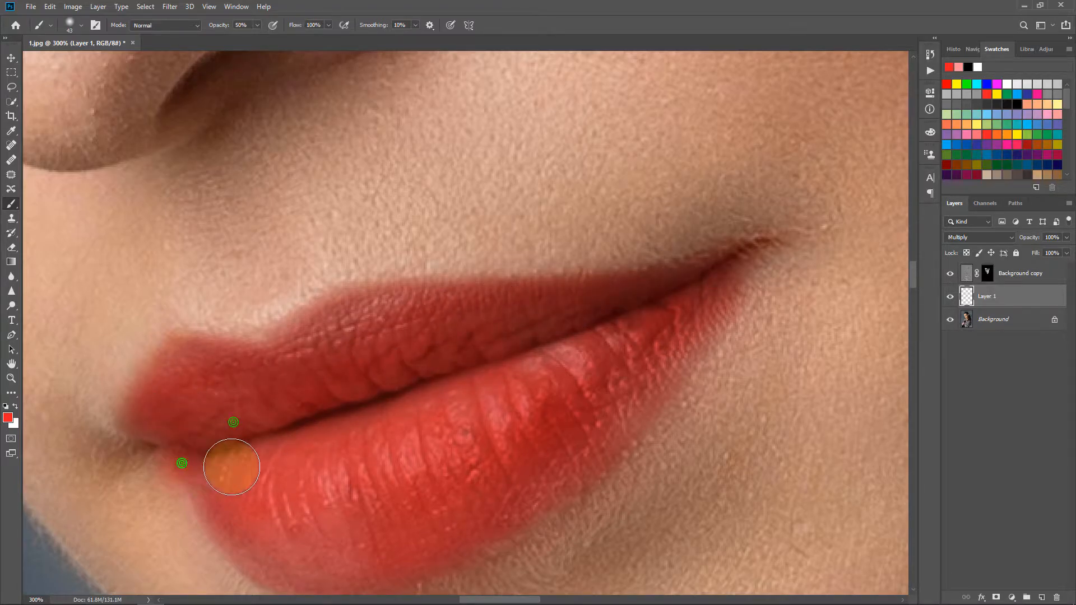
Touch up the red lipstick along the upper and lower lips on Layer 1 with the soft brush
mouse_move(351, 330)
left_mouse_down()
mouse_move(456, 415)
mouse_move(463, 272)
left_mouse_up()
mouse_move(309, 397)
left_mouse_down()
mouse_move(405, 418)
mouse_move(474, 382)
left_mouse_up()
left_click_drag(377, 384, 415, 368)
left_click_drag(730, 170, 548, 341)
mouse_move(648, 268)
left_mouse_down()
mouse_move(643, 277)
mouse_move(624, 209)
mouse_move(555, 358)
mouse_move(537, 331)
left_mouse_up()
Lower the opacity of Layer 1 to 68% to soften the blush and lipstick
left_click(536, 255, "alt")
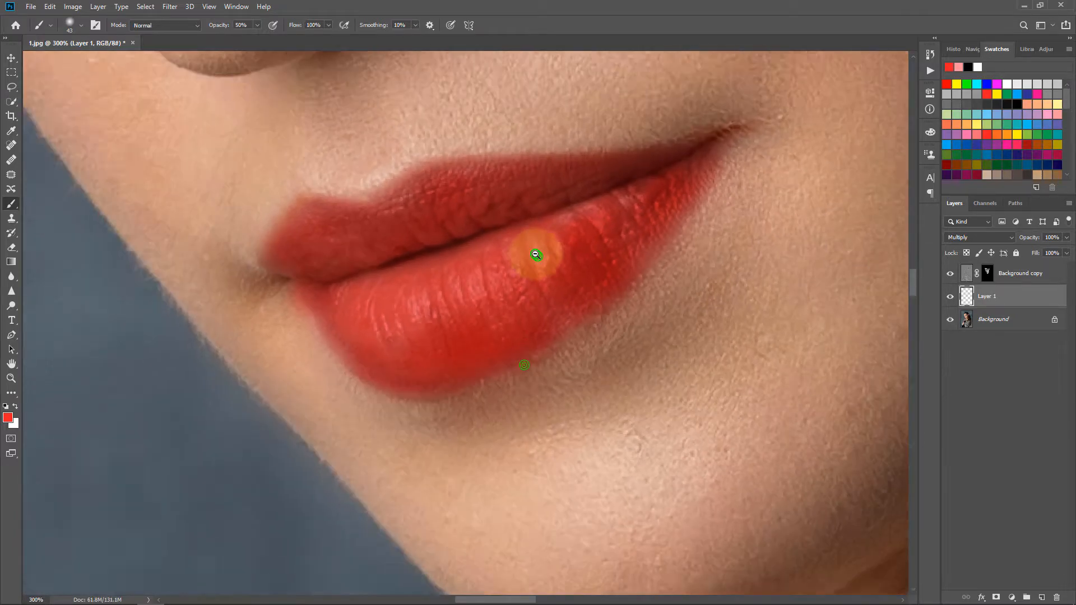
left_click(536, 254, "alt")
left_click(536, 255, "alt")
left_click_drag(479, 212, 385, 386)
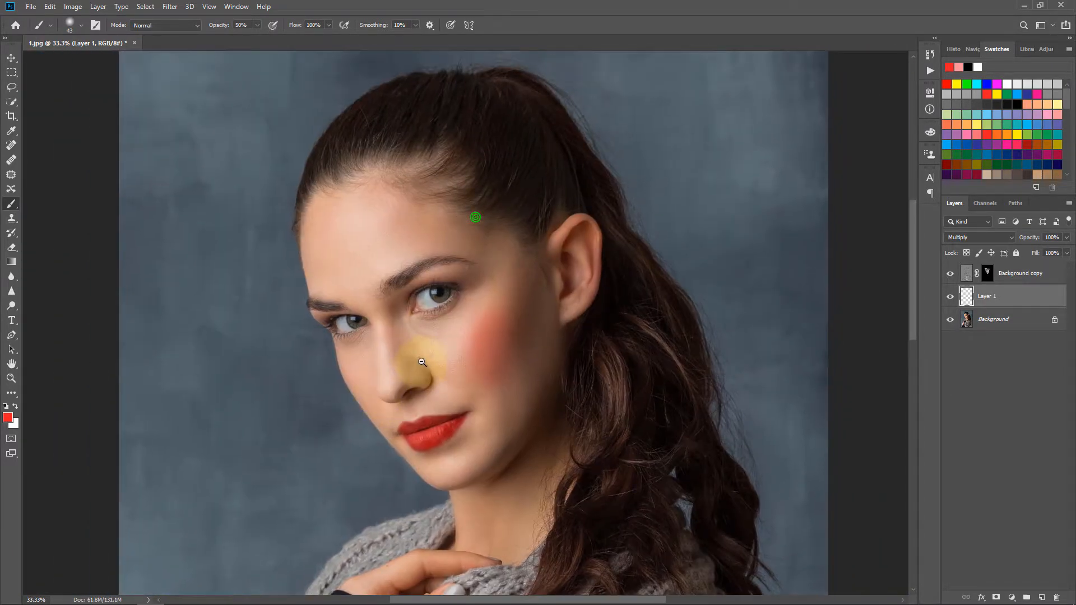
left_click(423, 360, "alt")
left_click(531, 406)
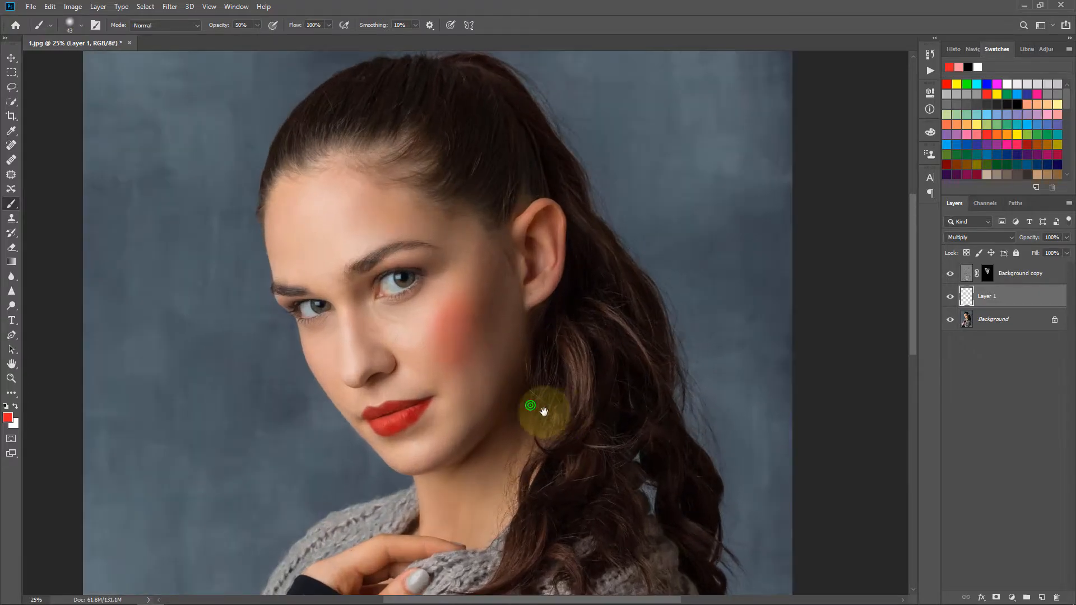
left_click(9, 57)
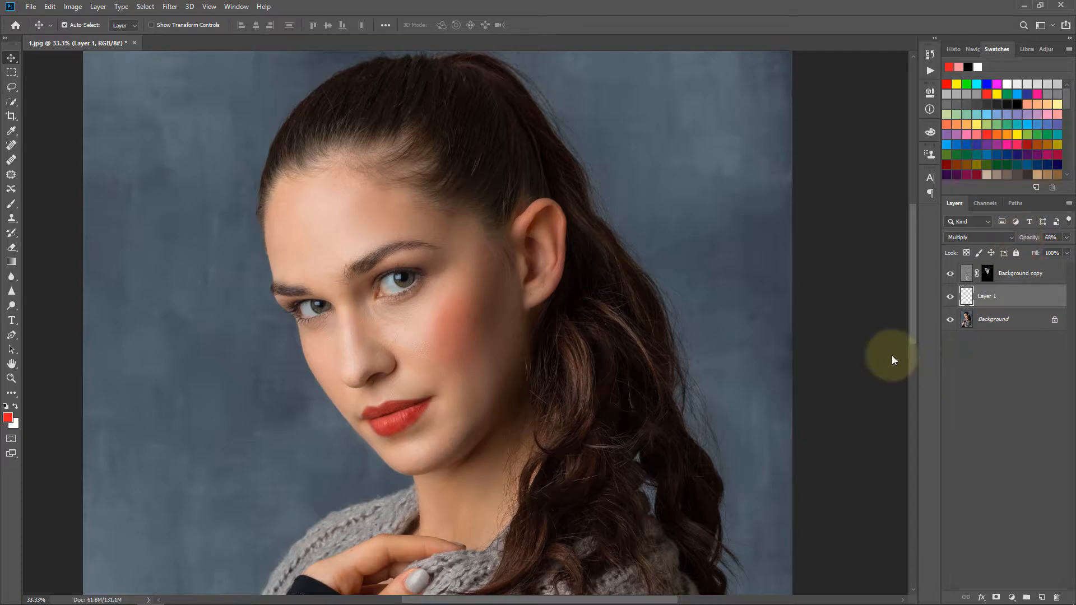
Group the Background copy layer and Layer 1 together
left_click(1030, 273)
left_click(1018, 300, "shift")
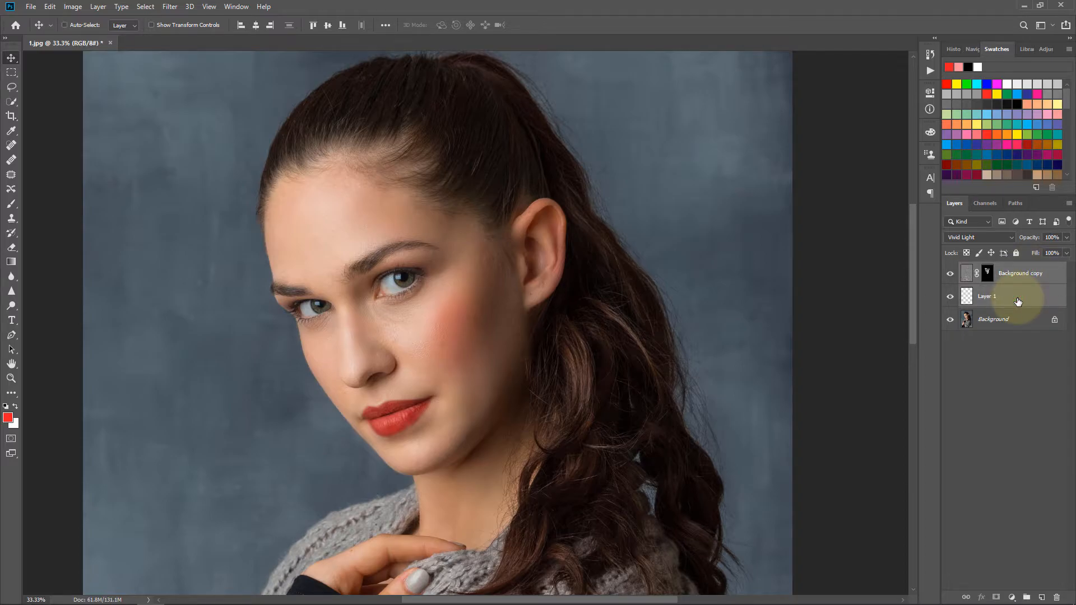
key("ctrl+g")
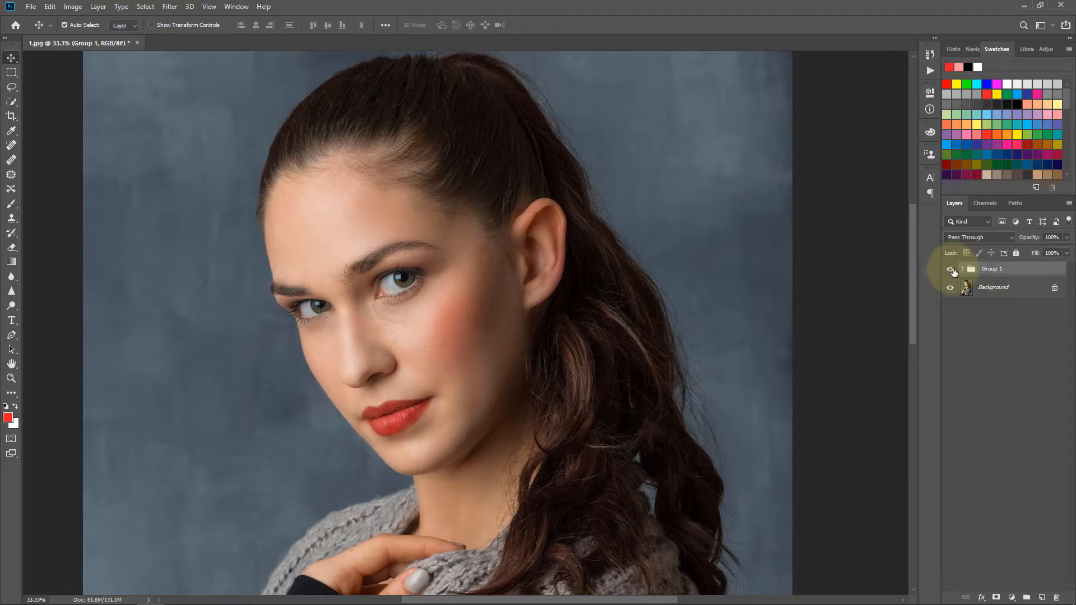
Compare the portrait before and after retouching, close up and in full view, by hiding and showing the group of retouching layers
left_click(951, 270)
left_click(10, 56)
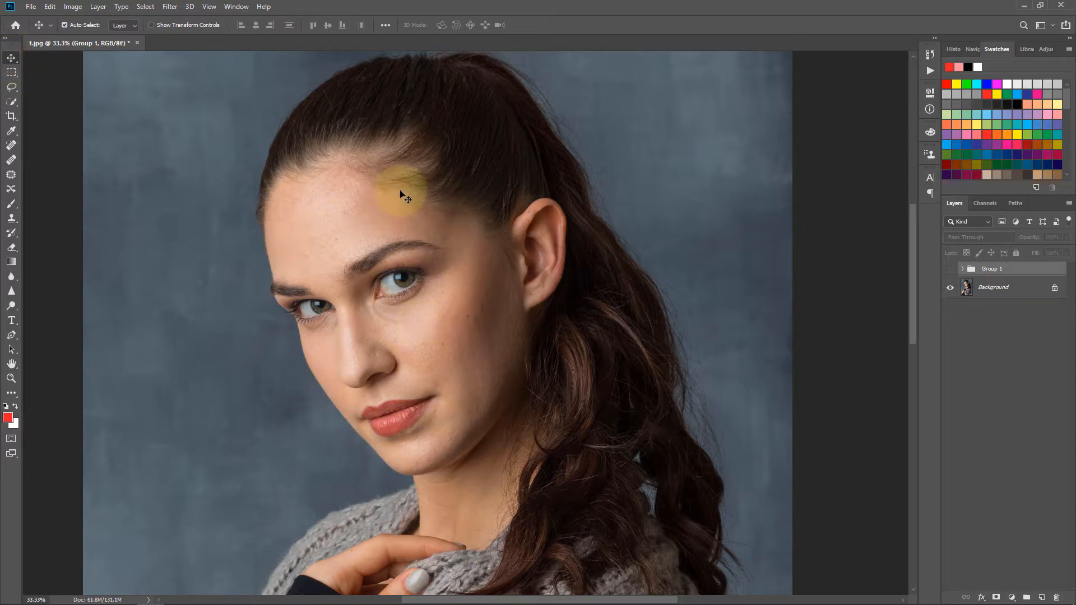
left_click(950, 269)
left_click(525, 408, "ctrl")
left_click_drag(525, 408, 544, 473)
left_click(954, 270)
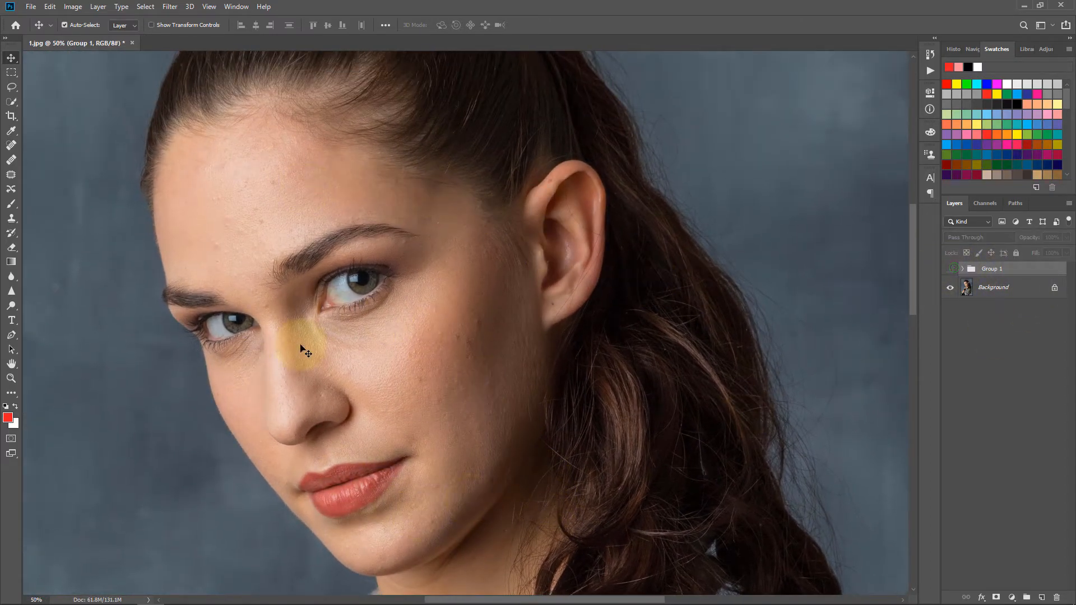
left_click(951, 272)
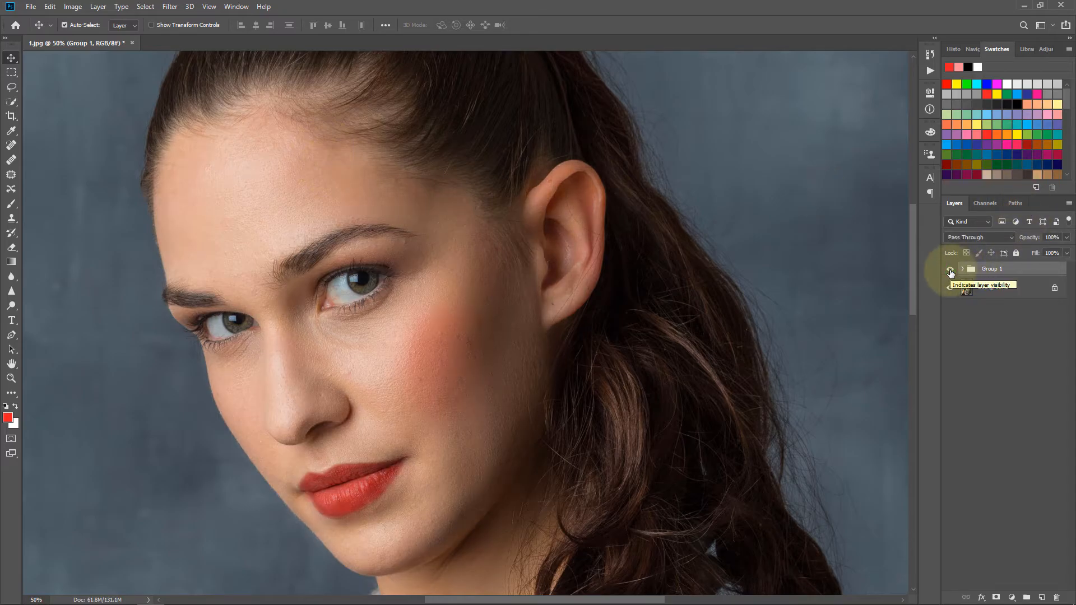
left_click(951, 272)
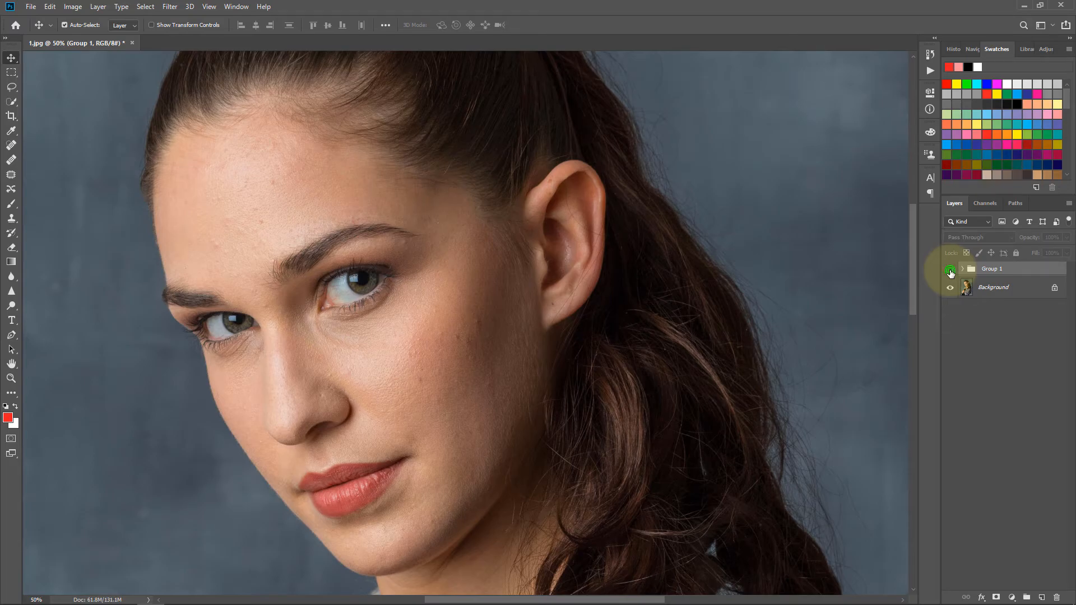
left_click(951, 272)
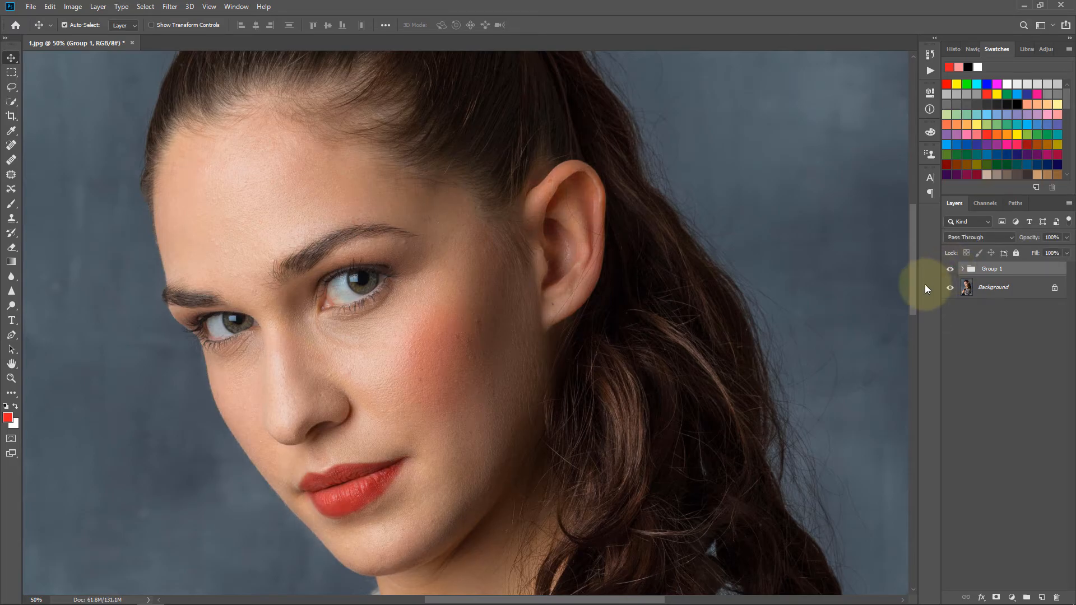
key("ctrl+0")
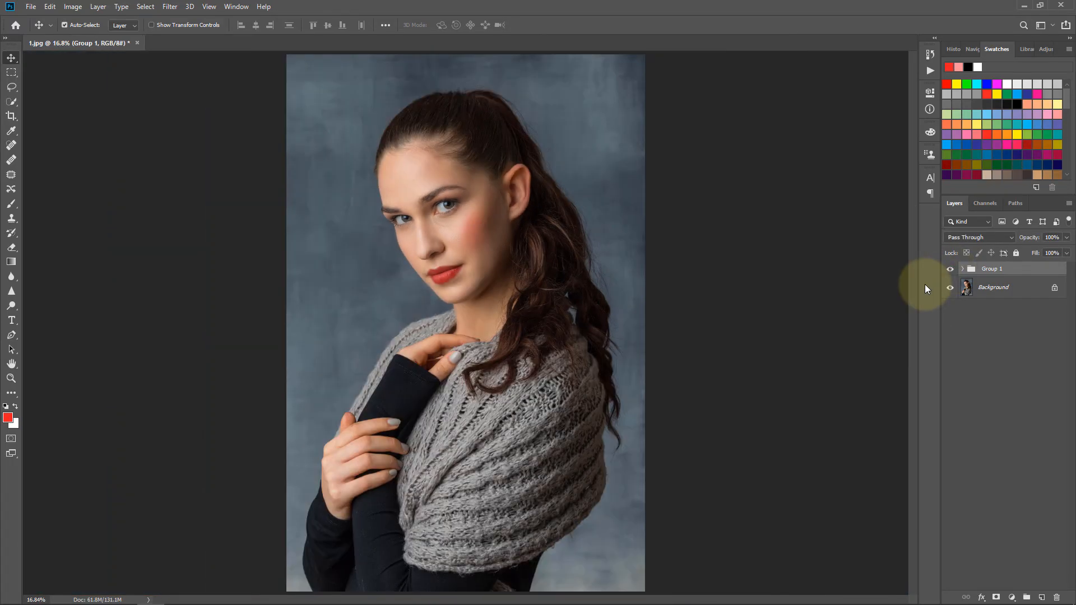
left_click(951, 271)
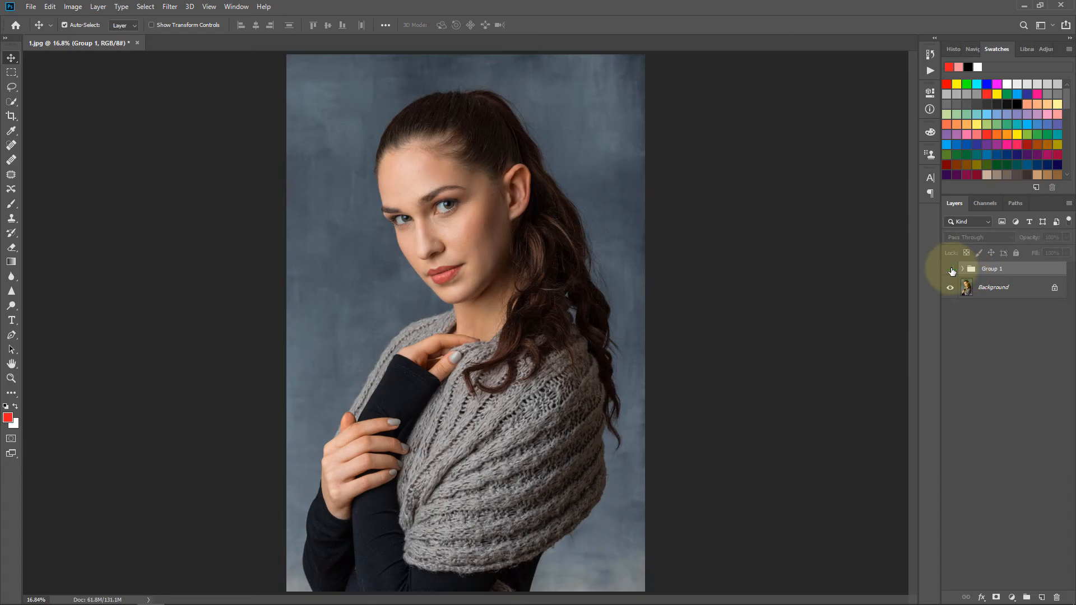